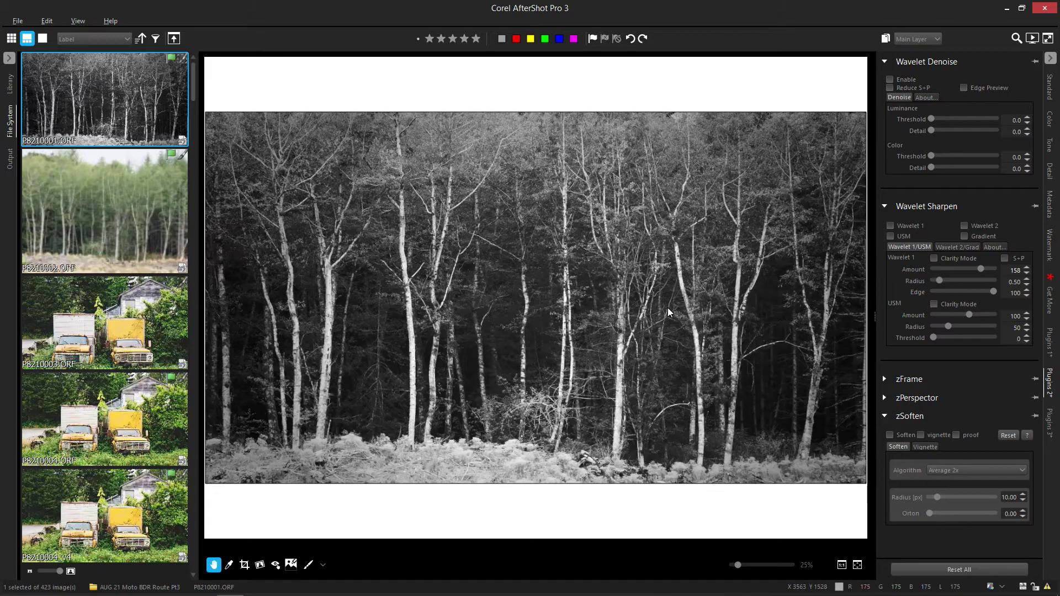
Step: Zoom in to check the forest photo's detail, fit it to the window, and show the Standard histogram and adjustments
scroll(667, 306, "up", 1)
scroll(679, 300, "up", 1)
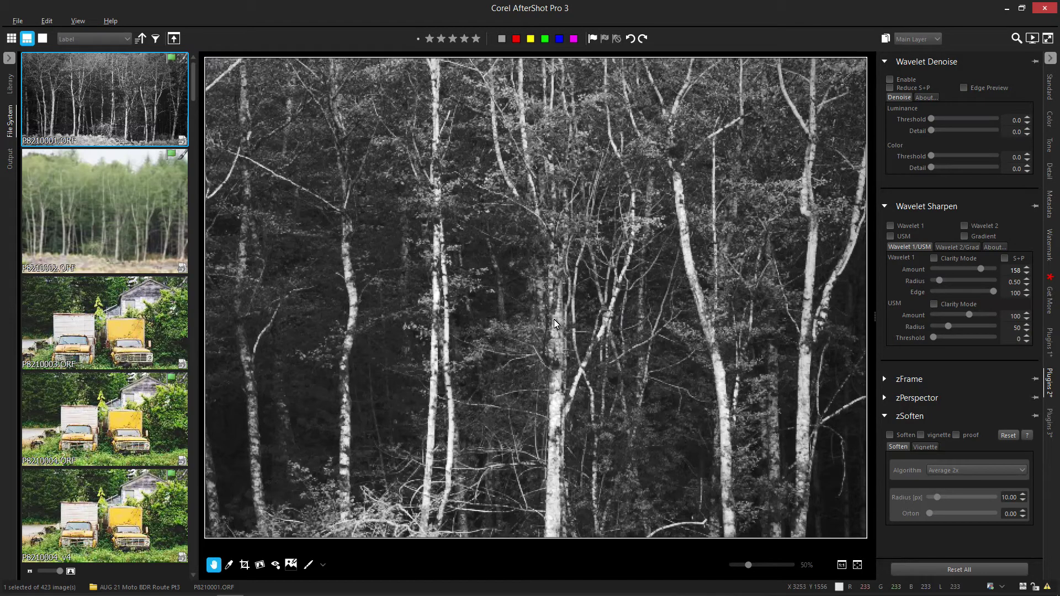
scroll(554, 319, "down", 2)
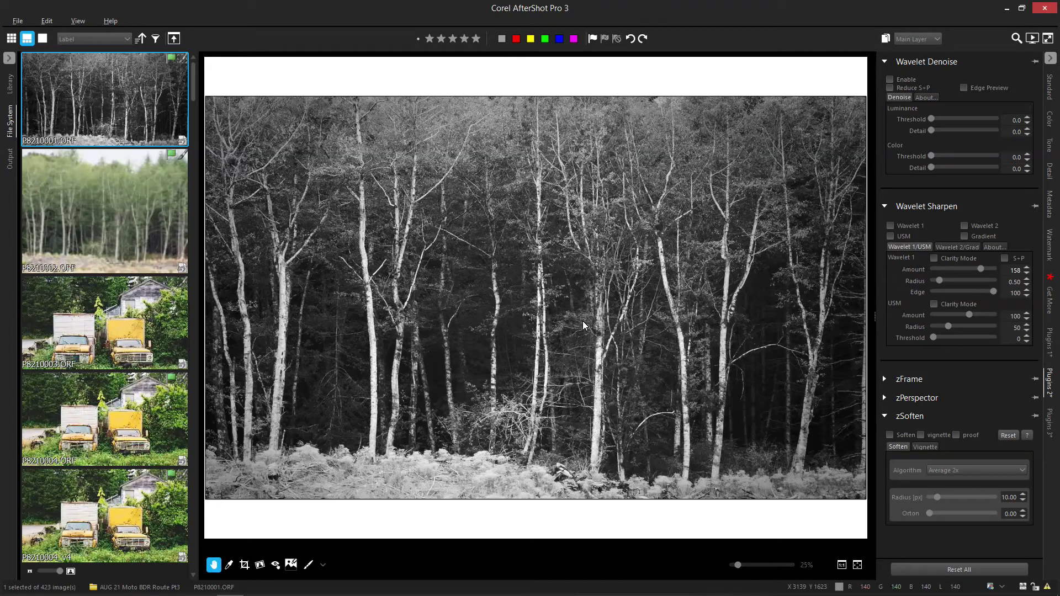
scroll(578, 316, "down", 2)
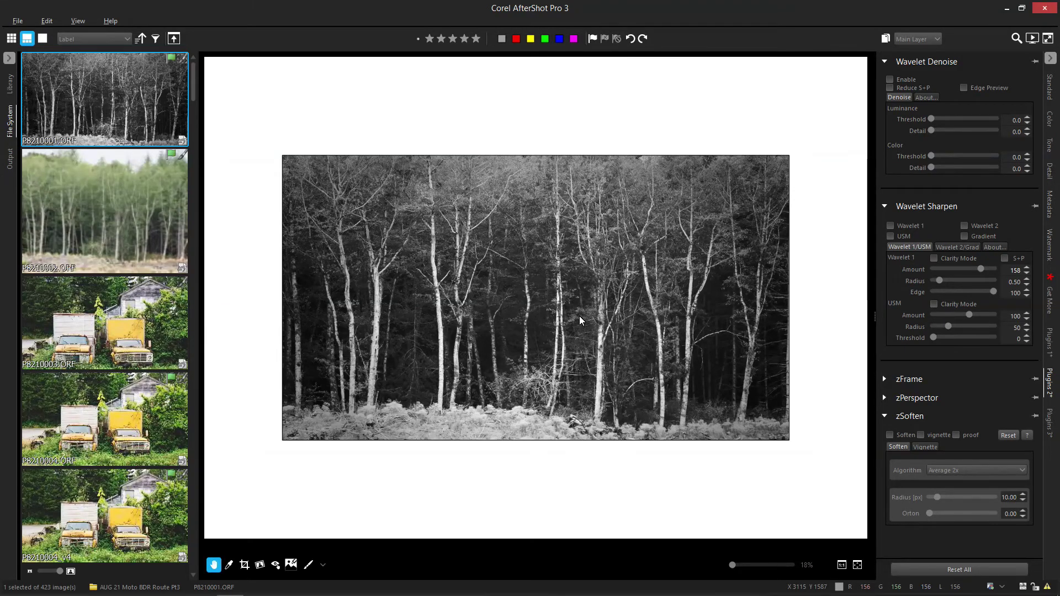
left_click(857, 566)
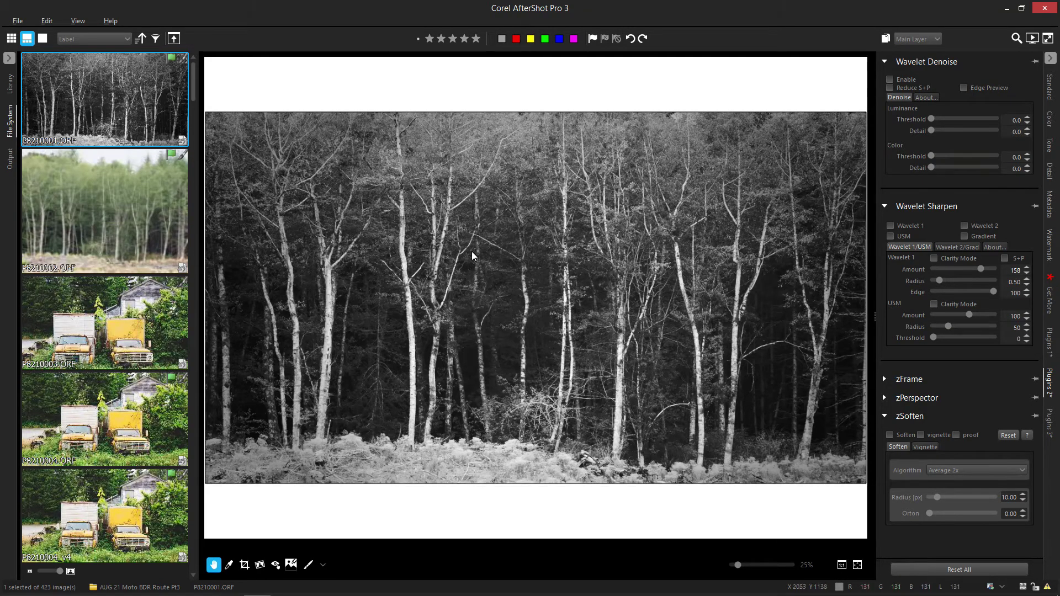
scroll(701, 198, "up", 5)
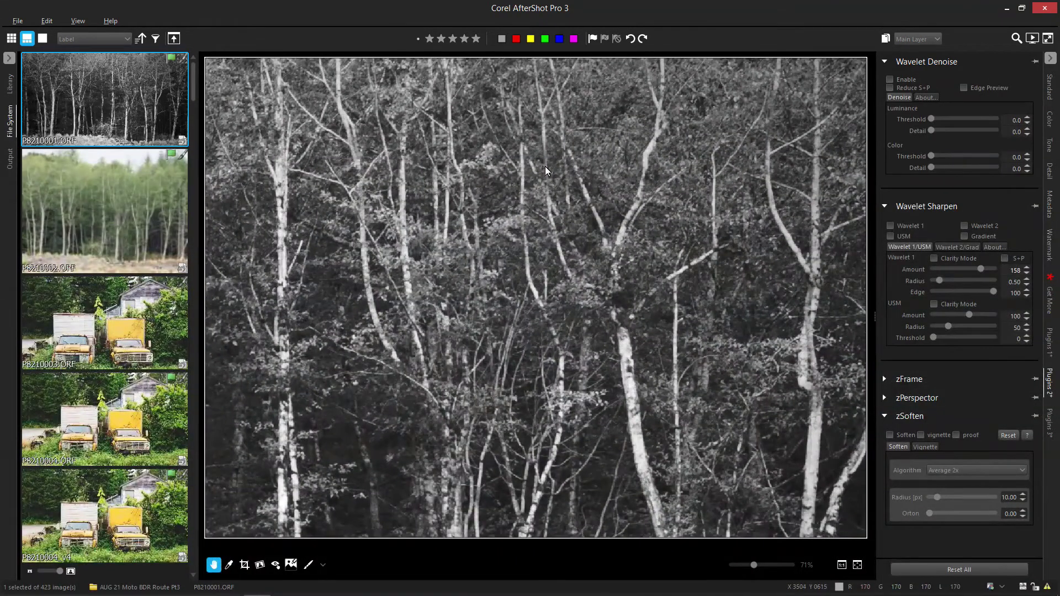
scroll(575, 224, "down", 3)
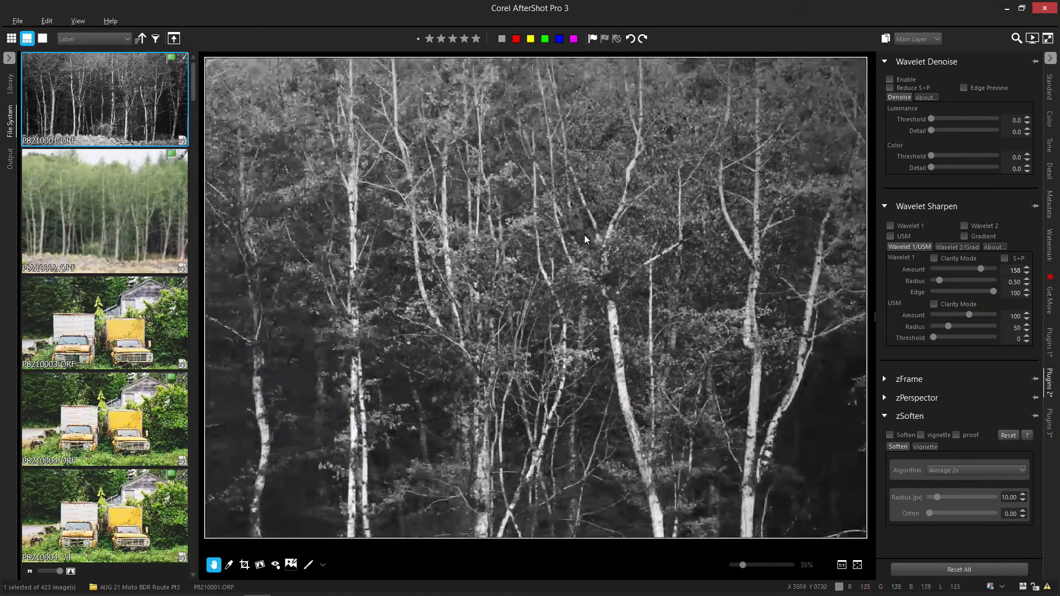
scroll(584, 234, "down", 4)
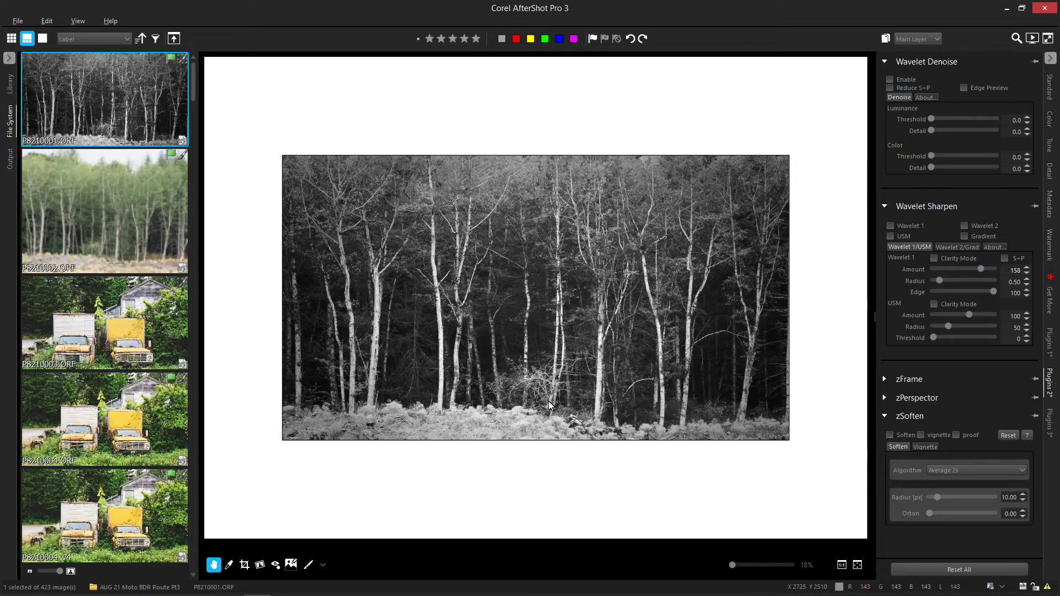
scroll(548, 401, "up", 1)
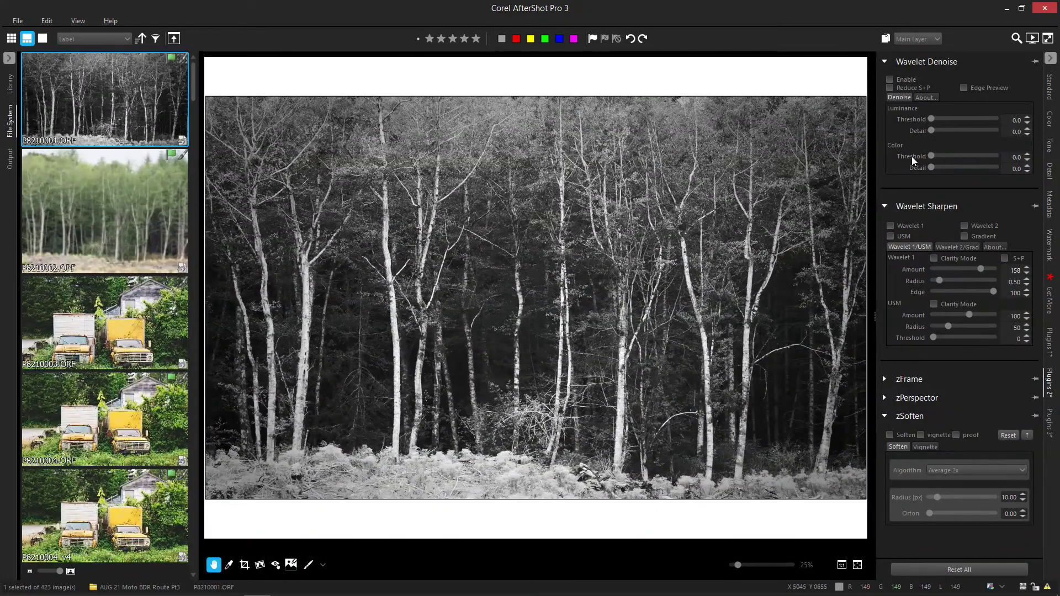
left_click(1048, 87)
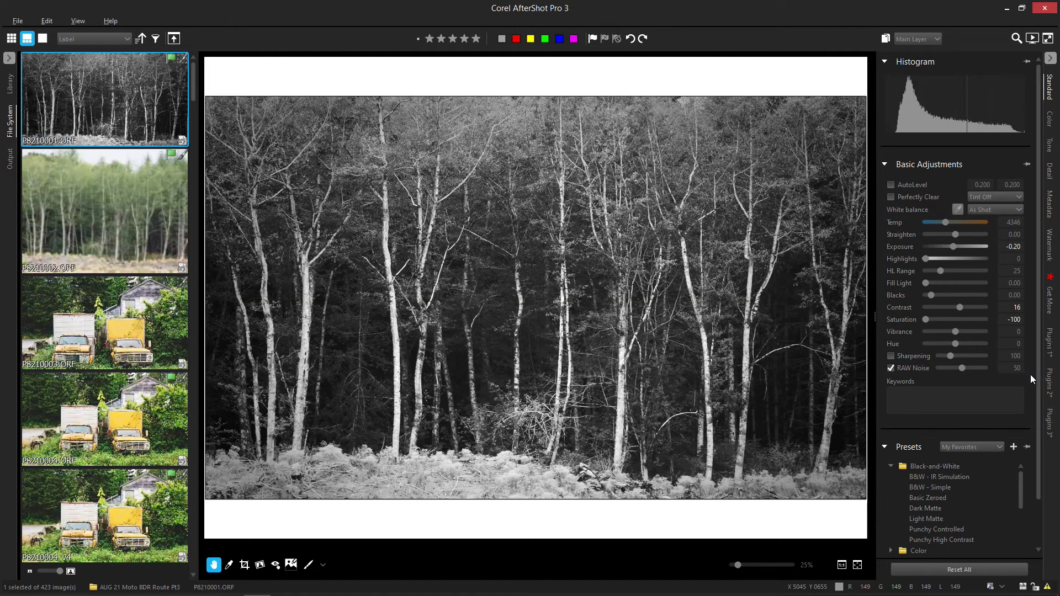
Step: Return to the Plugins 2 panel, showing Wavelet Sharpen at Amount 158, Radius 0.50 and Edge 100
left_click(1050, 382)
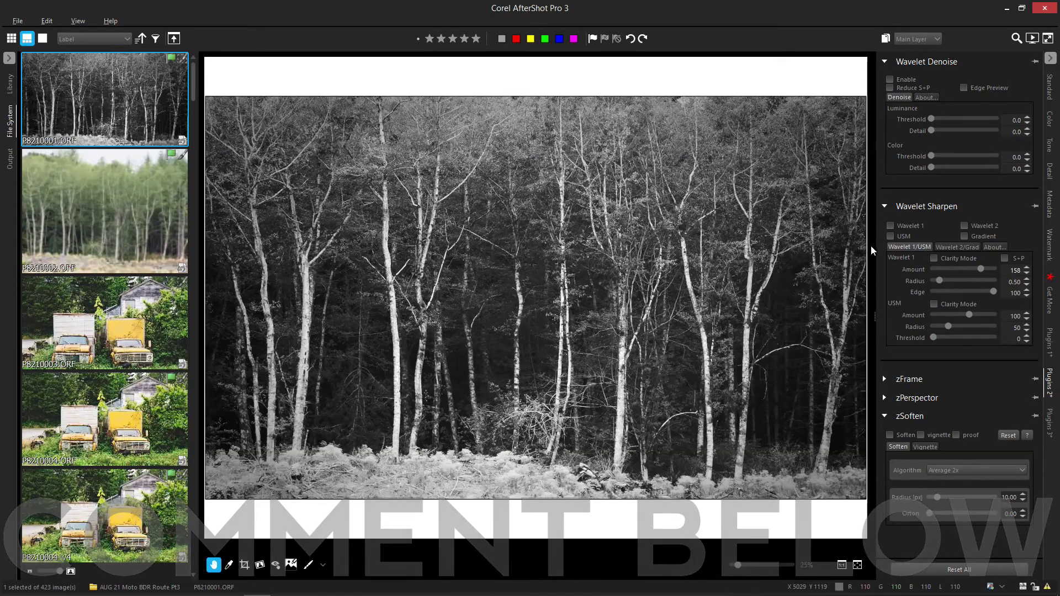
Step: Enable Wavelet 1 sharpening on the birch forest, toggling it off and on while zooming to compare
left_click(890, 226)
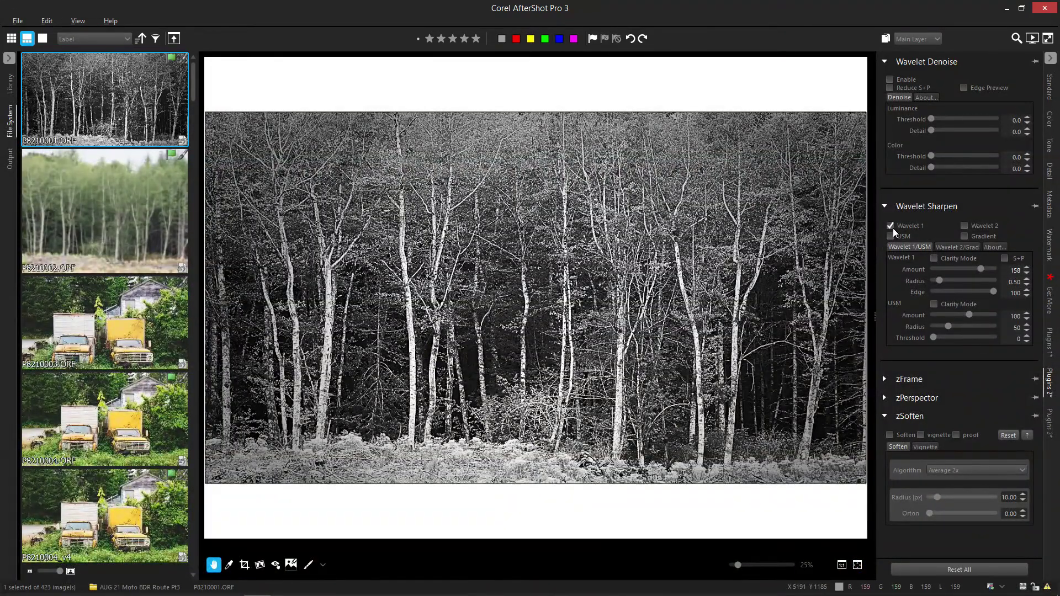
left_click(891, 226)
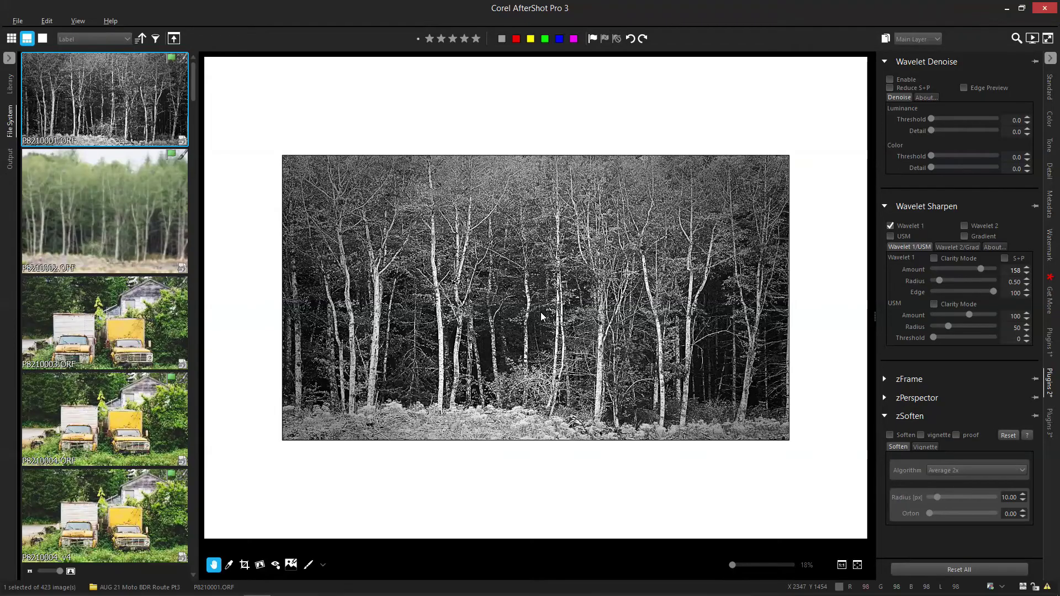
scroll(541, 313, "up", 5)
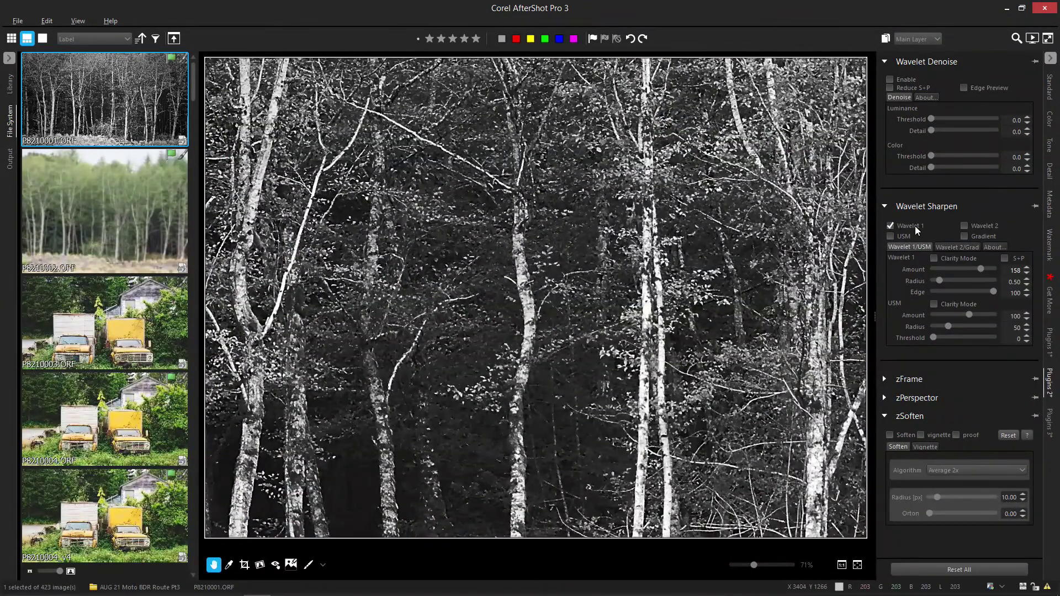
left_click(890, 226)
left_click(889, 227)
scroll(464, 270, "down", 5)
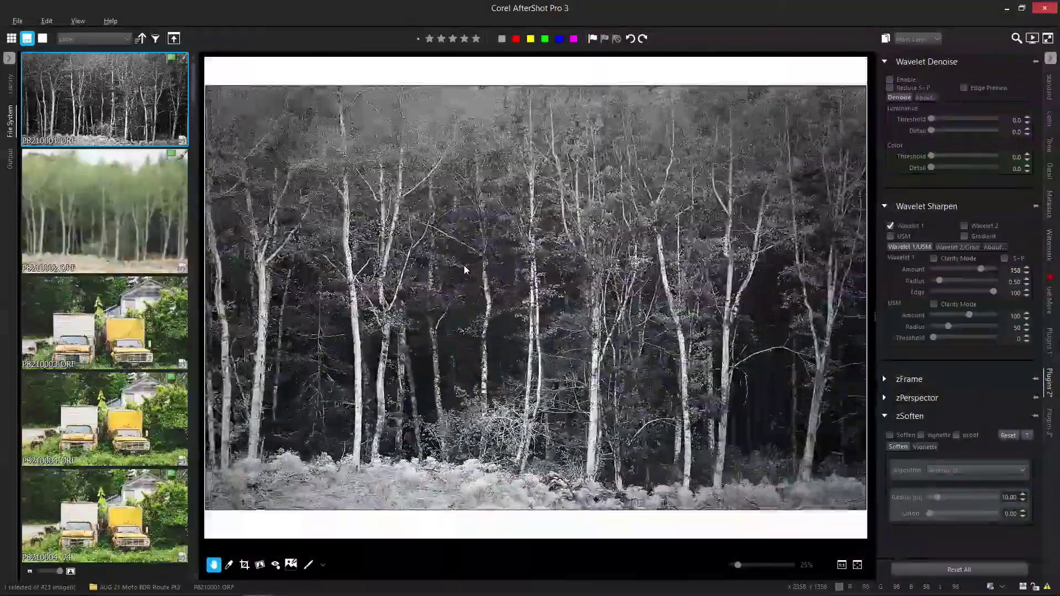
scroll(559, 142, "up", 2)
scroll(559, 142, "up", 2)
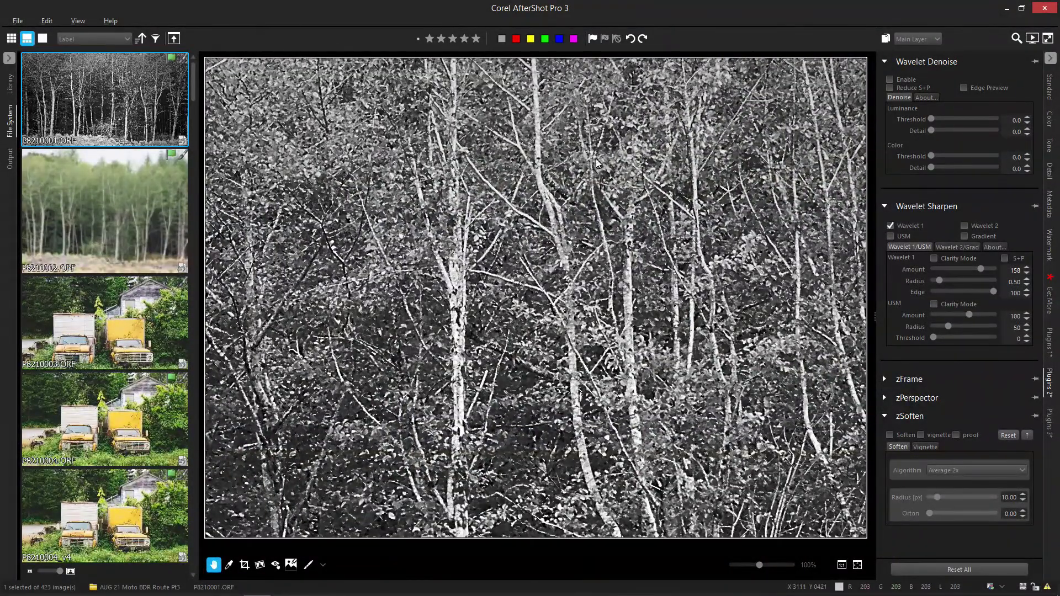
scroll(445, 350, "down", 2)
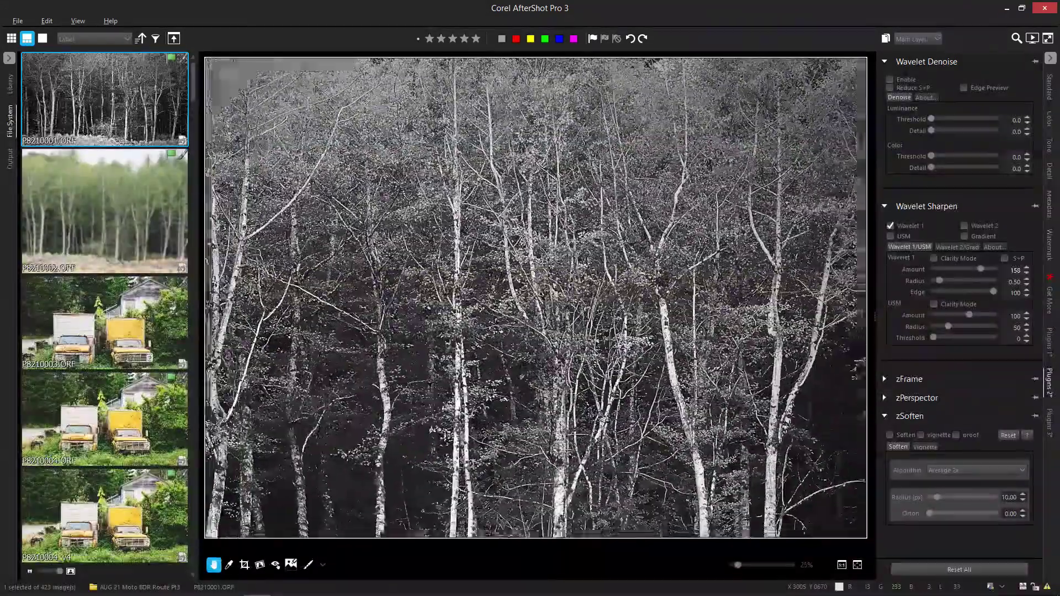
scroll(497, 221, "down", 2)
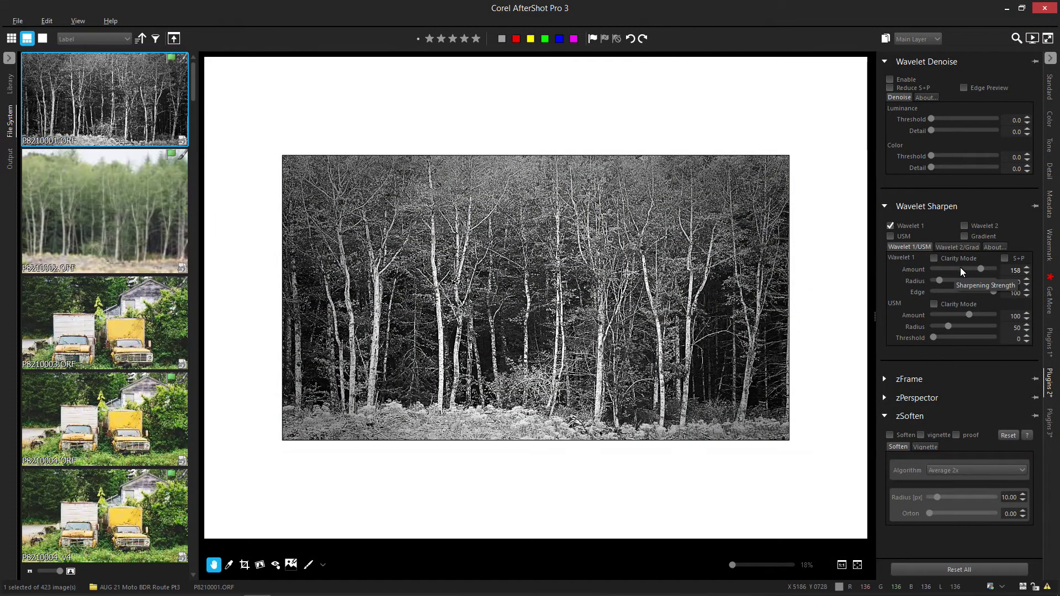
Step: Lower the Wavelet 1 Amount to 53 and toggle Wavelet 1 to compare before and after
left_click_drag(980, 269, 939, 270)
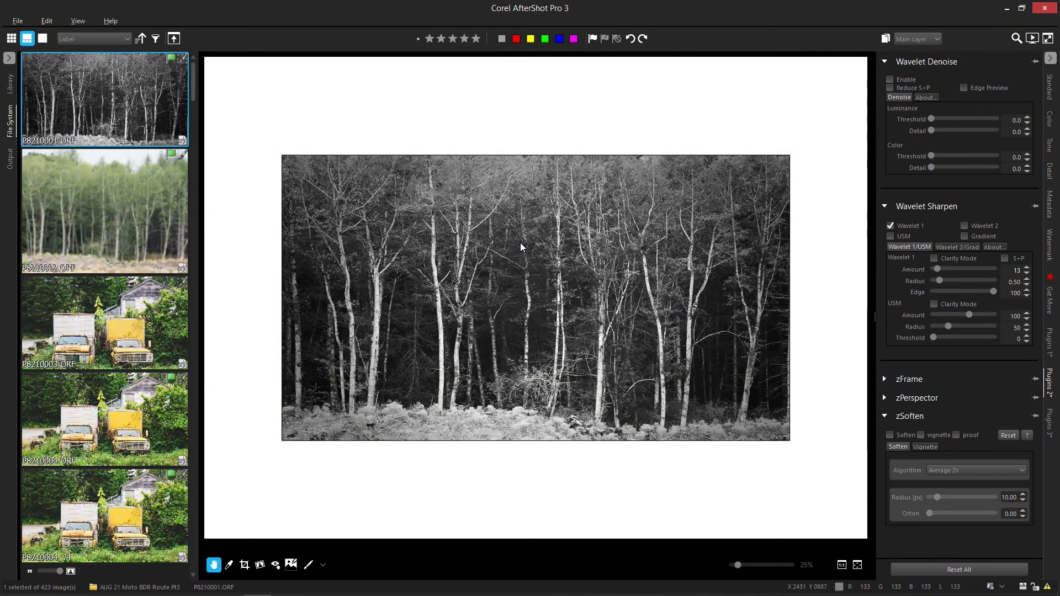
scroll(519, 244, "up", 3)
left_click_drag(936, 269, 949, 271)
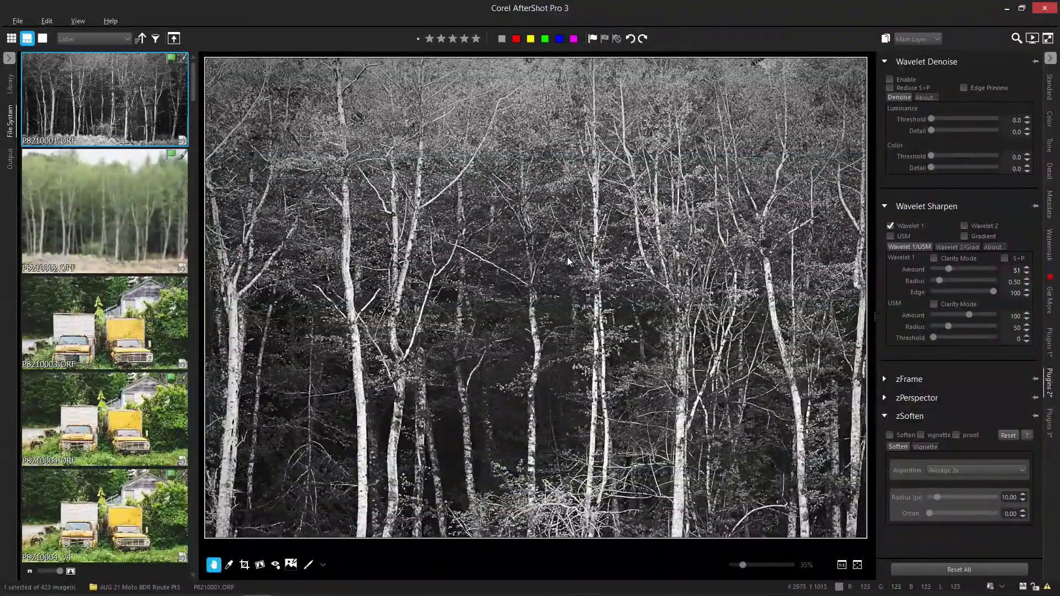
scroll(568, 260, "down", 3)
left_click(890, 226)
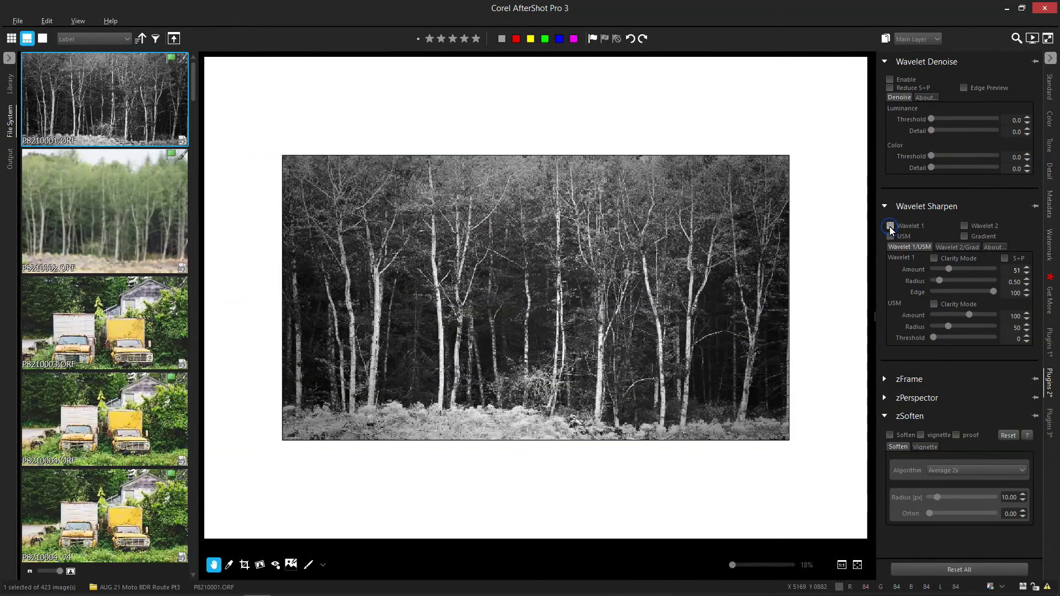
left_click(890, 226)
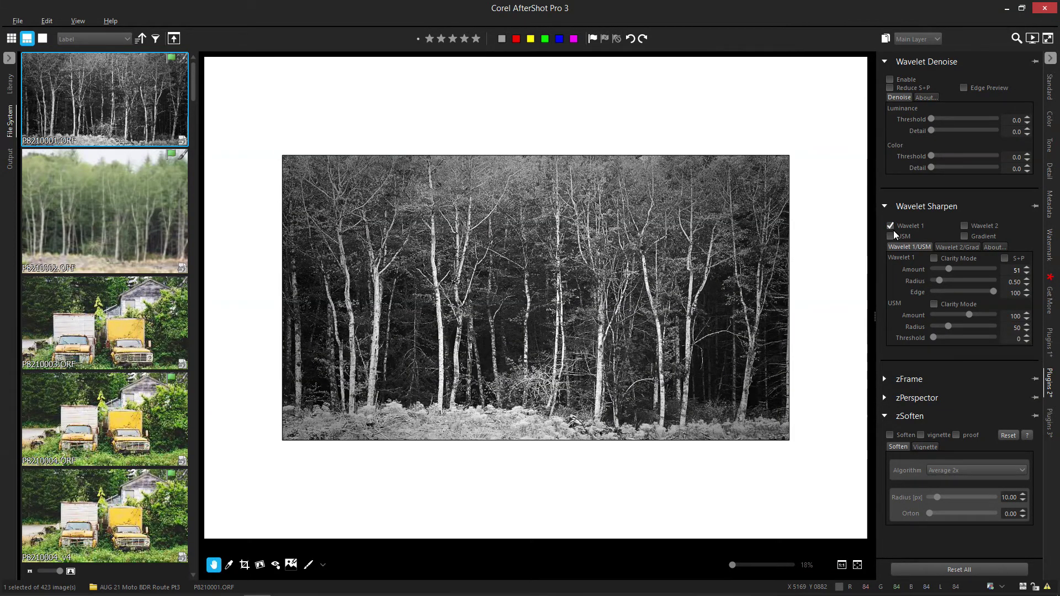
Step: Try a Wavelet 1 Amount of 171, settle on 83, and zoom in on the trees
mouse_move(952, 270)
left_mouse_down()
mouse_move(985, 271)
mouse_move(947, 278)
left_mouse_up()
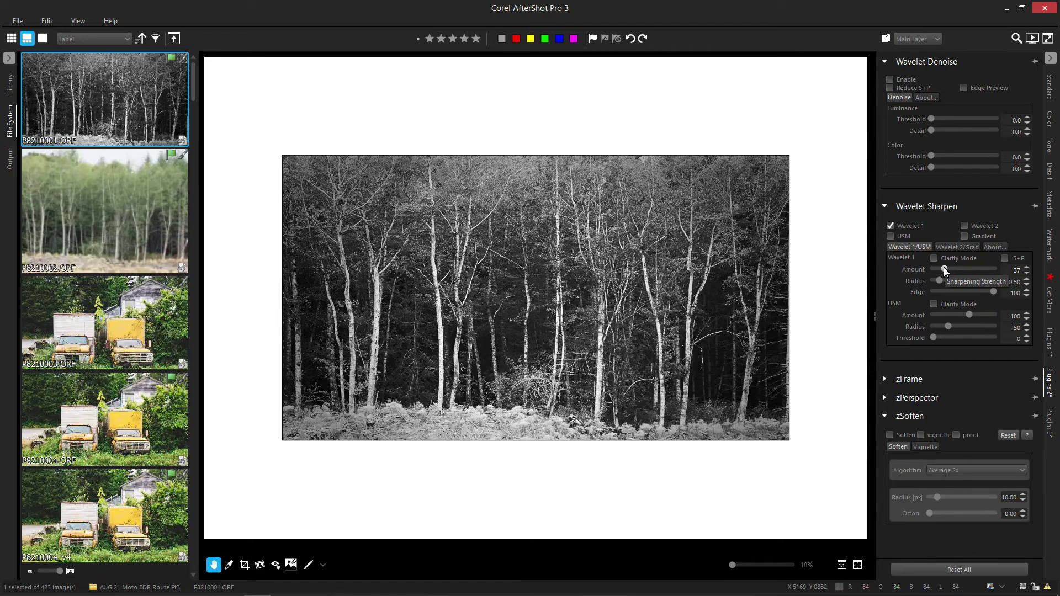
left_click_drag(945, 270, 957, 273)
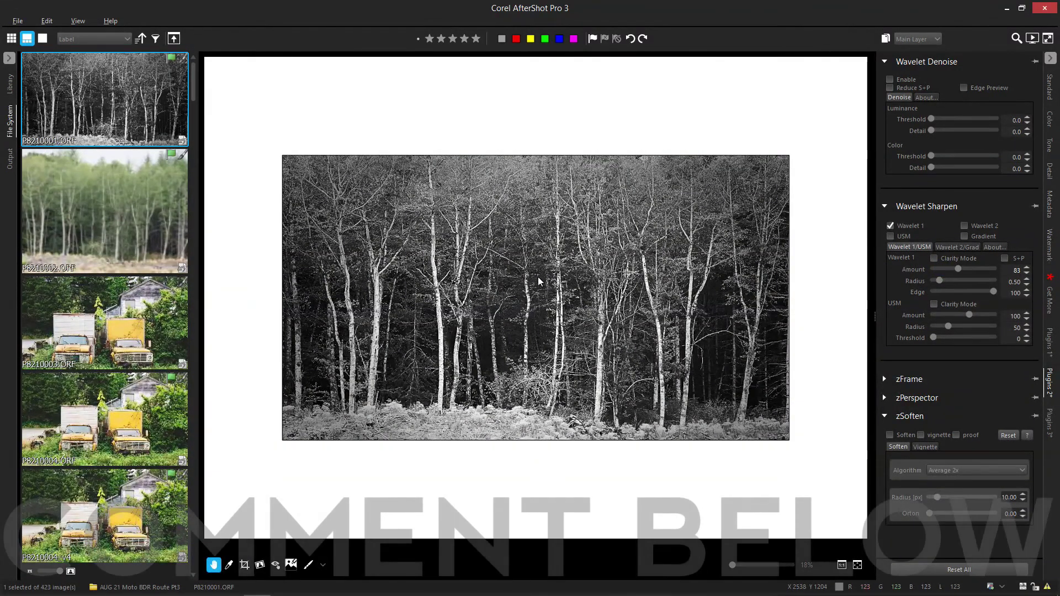
left_click(531, 275)
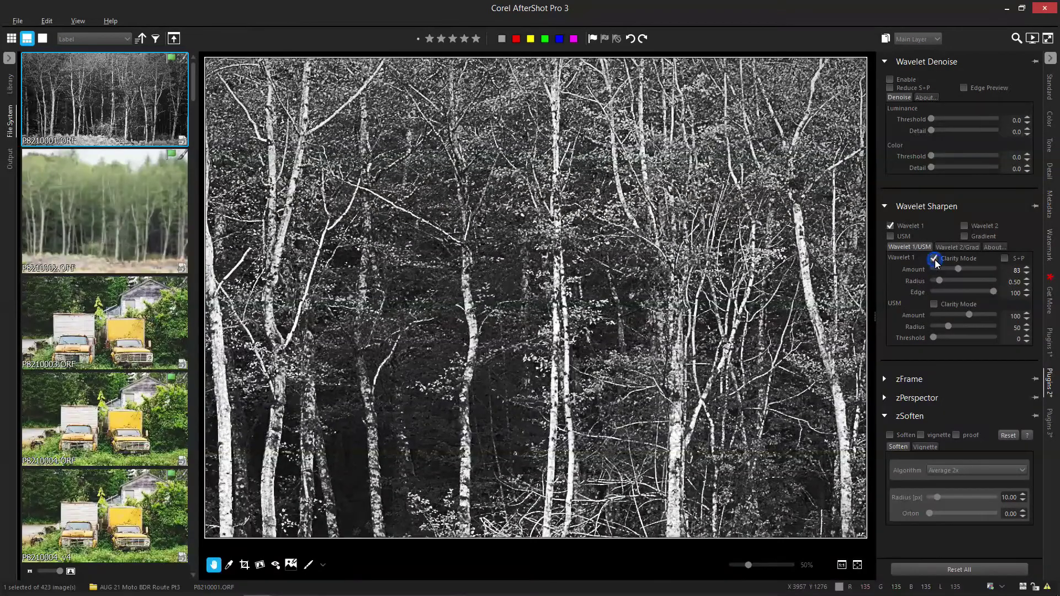
left_click(934, 258)
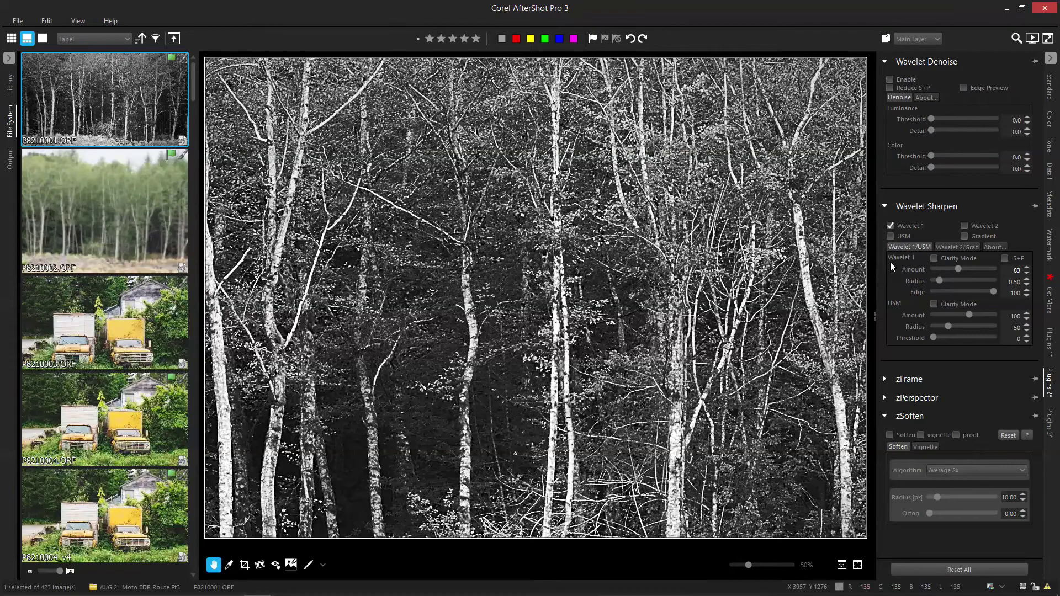
left_click(934, 258)
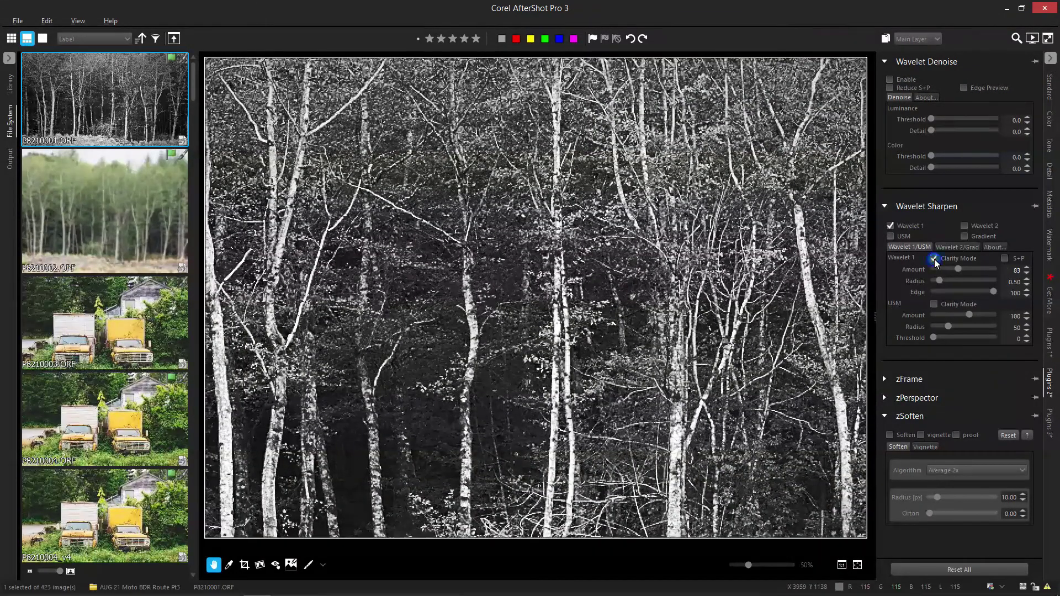
left_click(856, 565)
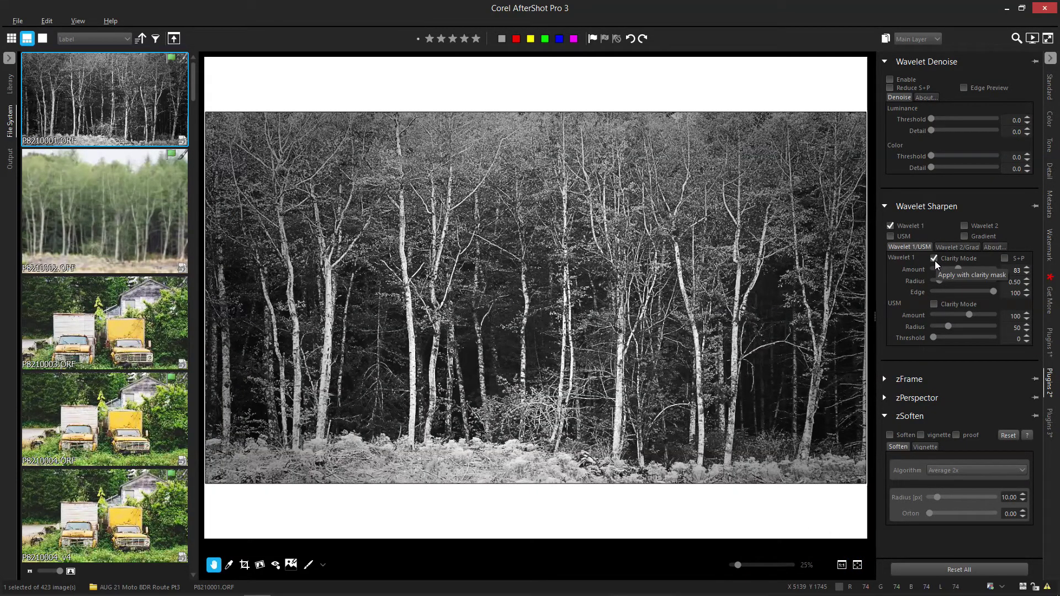
left_click(934, 259)
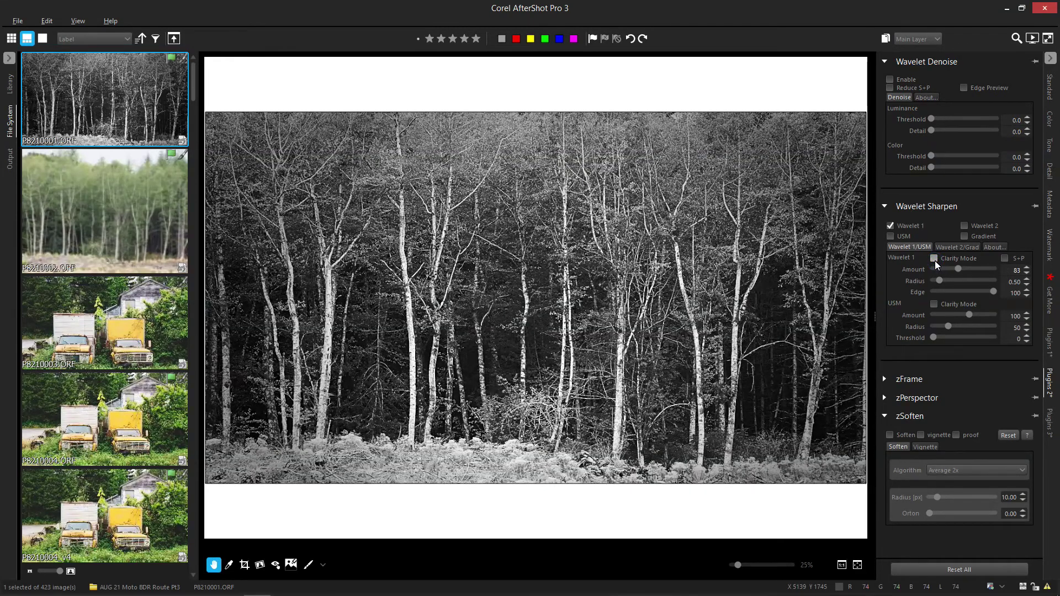
left_click(934, 258)
scroll(563, 290, "up", 1)
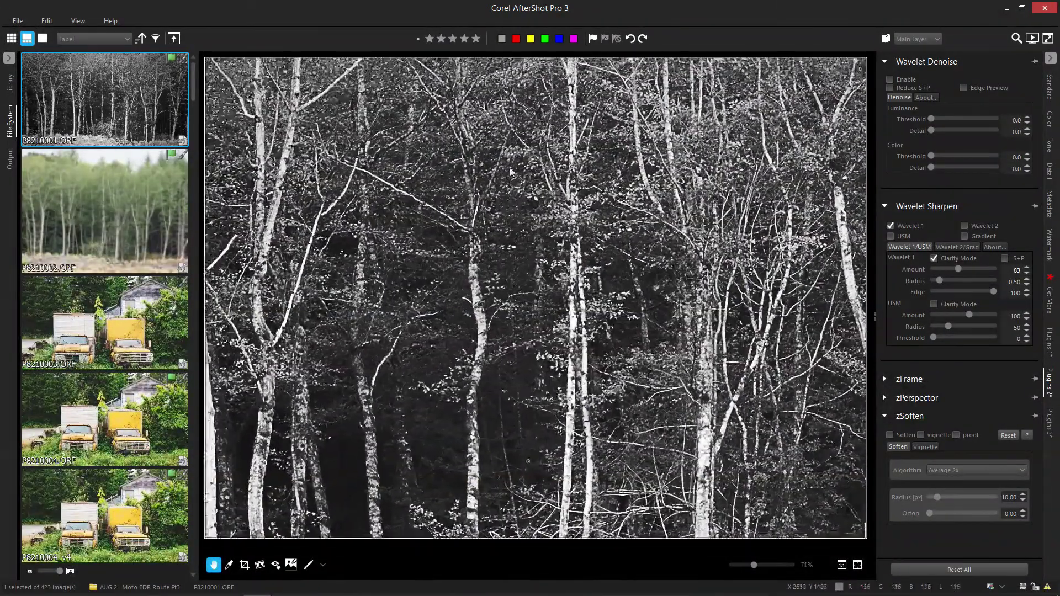
scroll(519, 138, "up", 1)
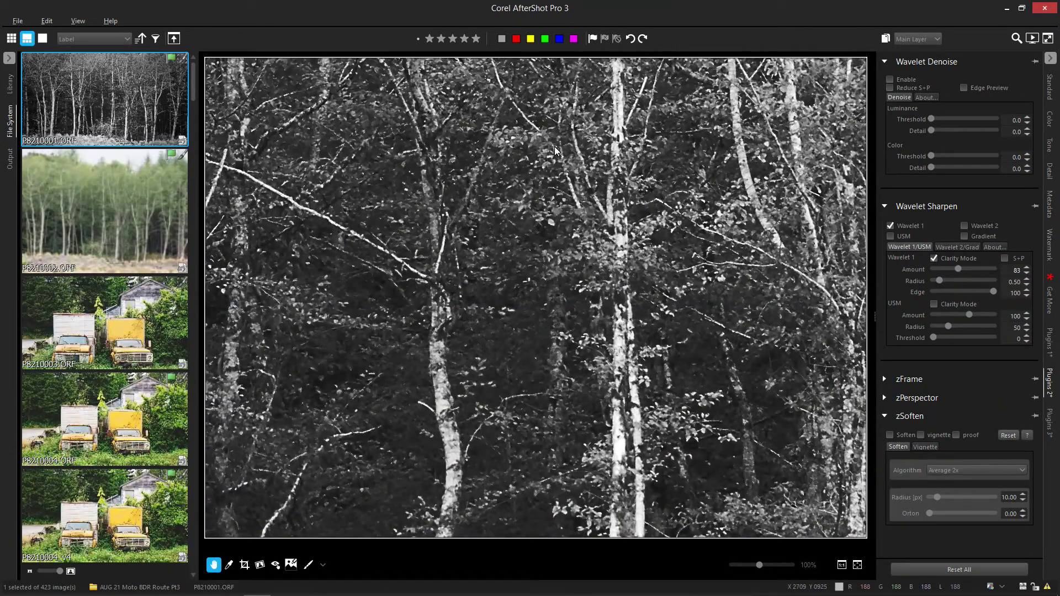
scroll(642, 421, "down", 2)
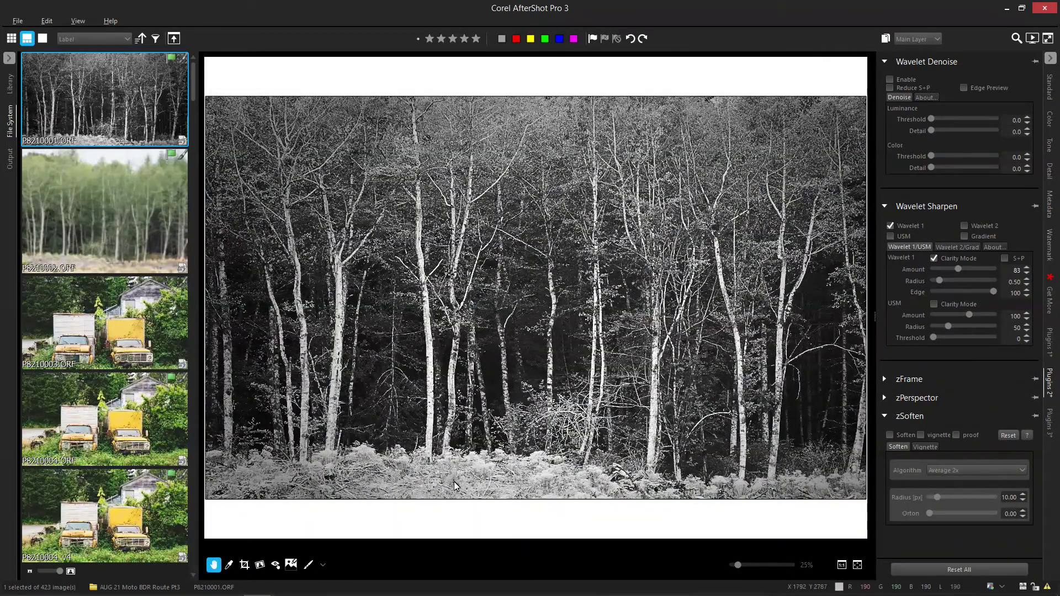
scroll(814, 323, "up", 1)
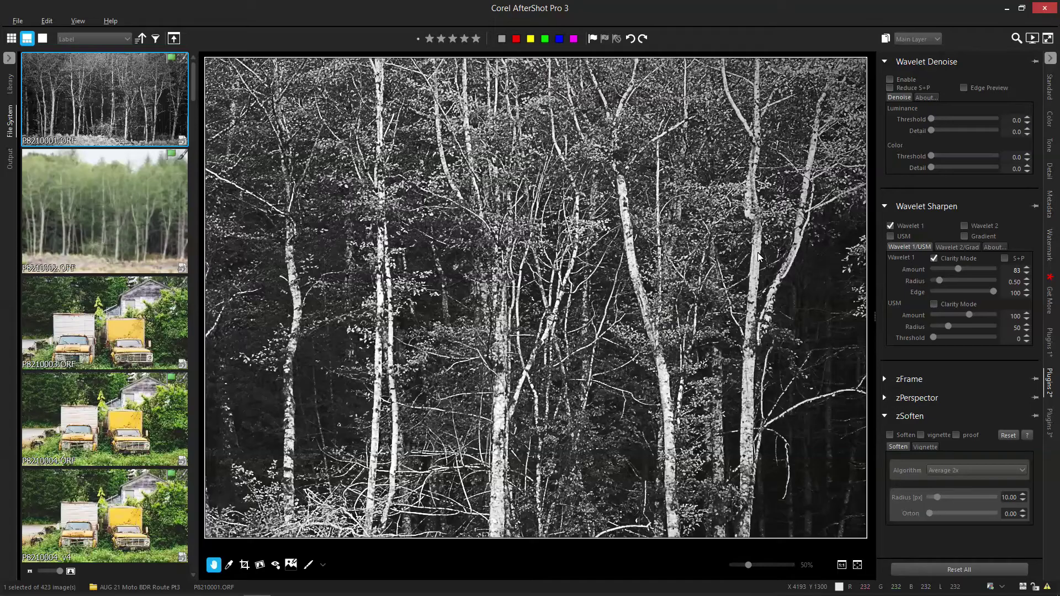
scroll(759, 256, "down", 5)
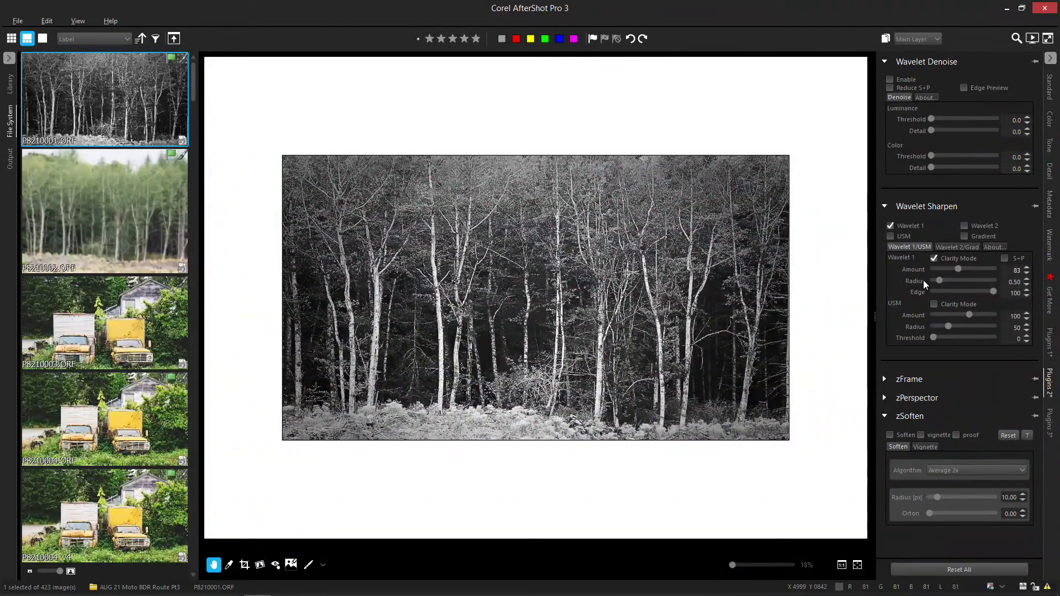
Step: Compare the sharpening by toggling Clarity Mode and Wavelet 1 off and on, leaving Clarity Mode off
left_click(933, 258)
left_click(889, 225)
left_click(891, 226)
left_click(934, 259)
left_click(934, 259)
Step: Turn off Wavelet 1 sharpening and scroll the filmstrip down
left_click(890, 225)
scroll(553, 257, "up", 5)
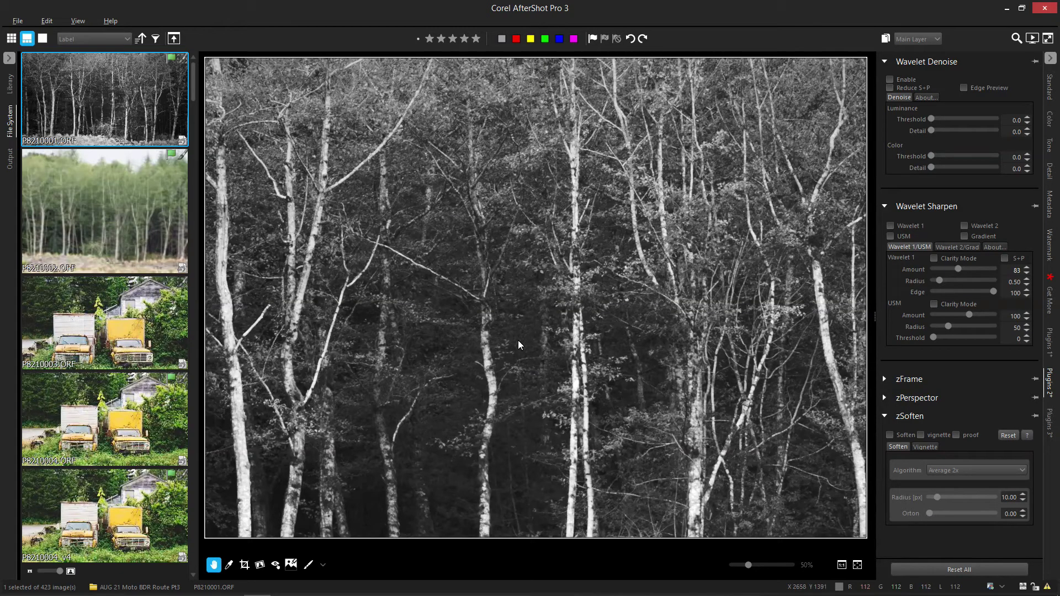
scroll(466, 373, "down", 1)
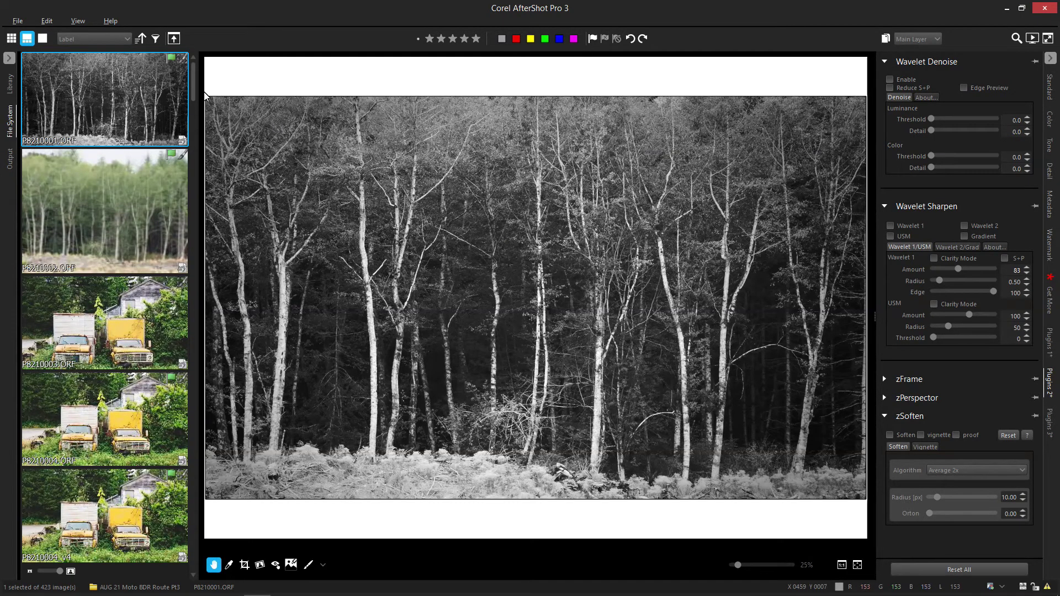
left_click_drag(193, 84, 184, 196)
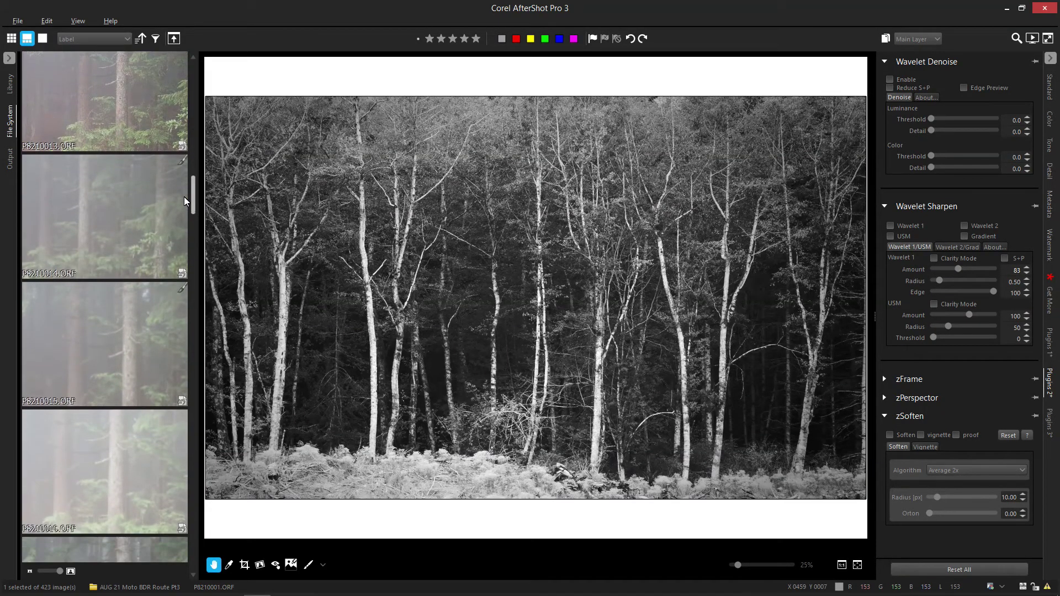
Step: Open P8210014, enable Wavelet 1 sharpening, and push its Amount up to 183
left_click(80, 216)
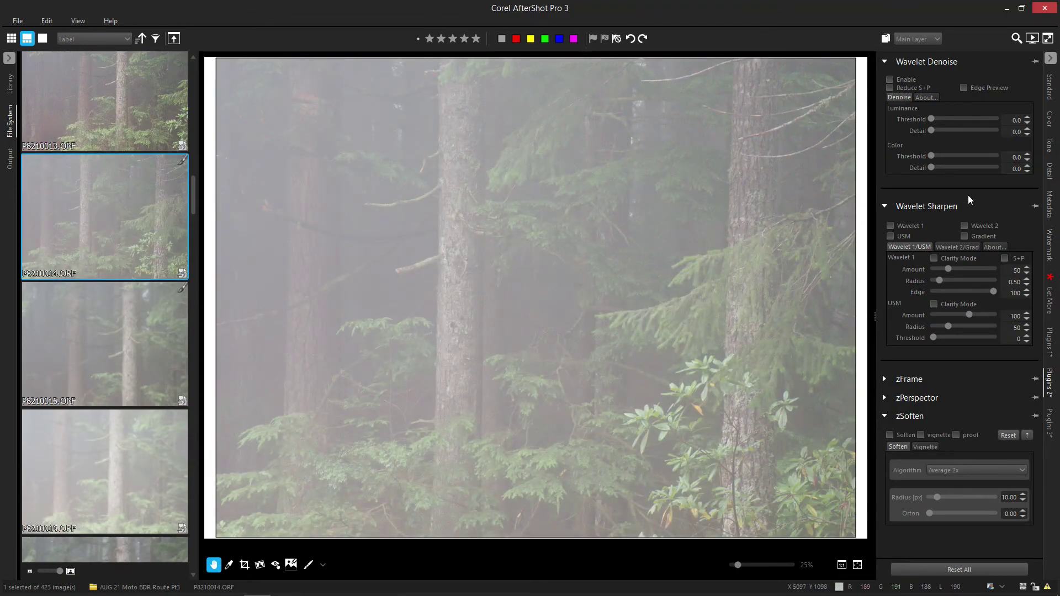
left_click(889, 225)
left_click(974, 270)
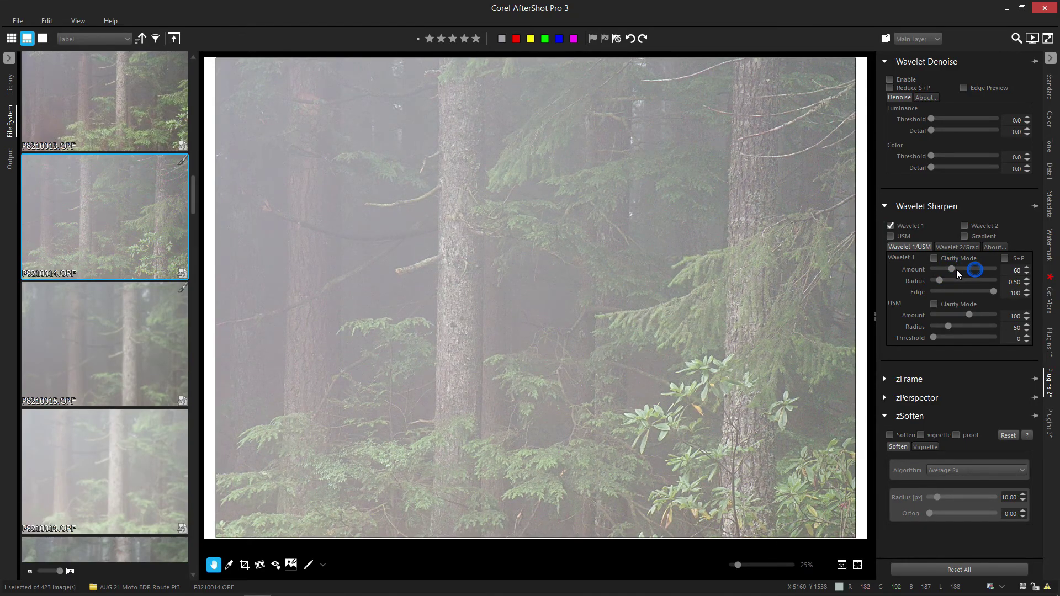
left_click_drag(952, 270, 989, 270)
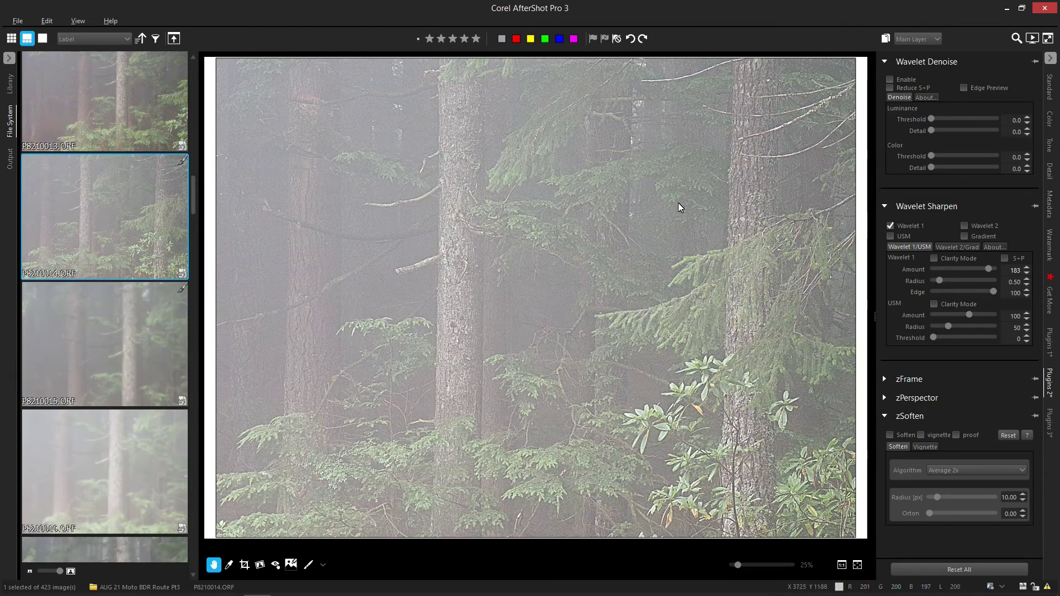
Step: Zoom in to inspect the sharpening, then lower the Wavelet 1 Amount to 62
scroll(756, 180, "up", 1)
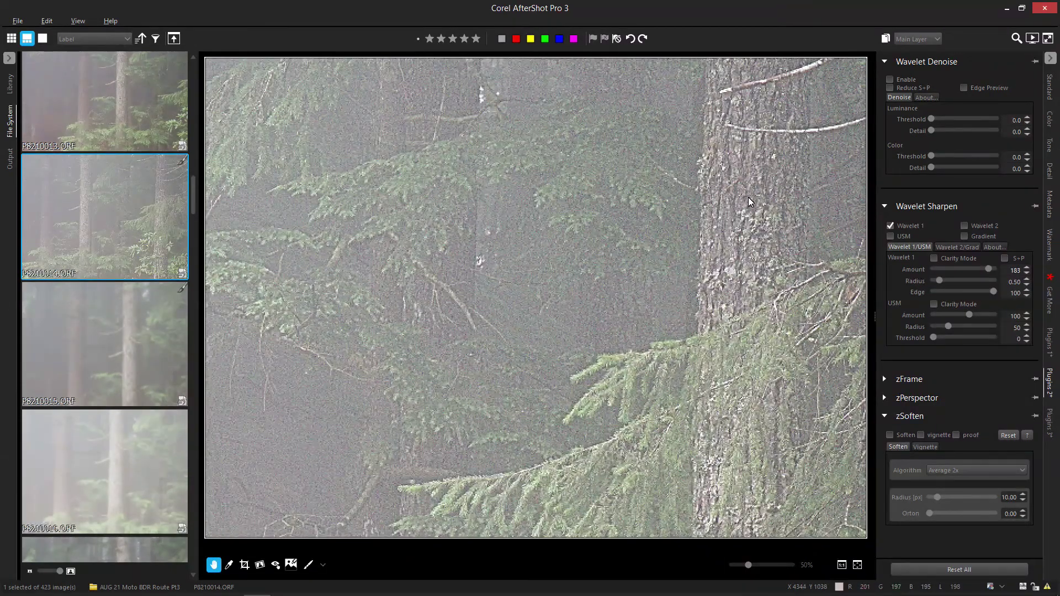
scroll(720, 194, "up", 1)
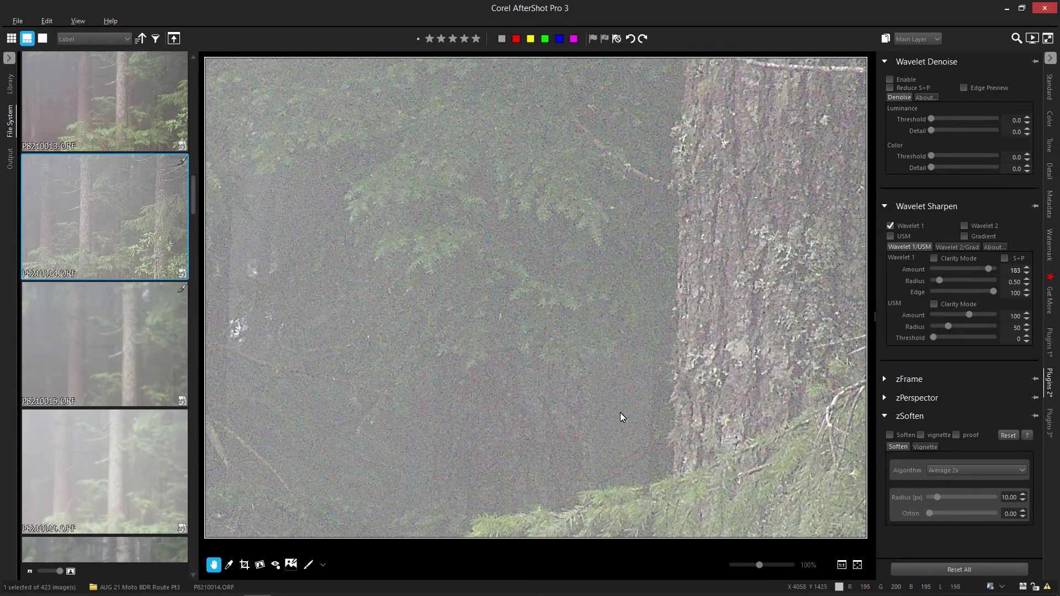
scroll(481, 394, "down", 2)
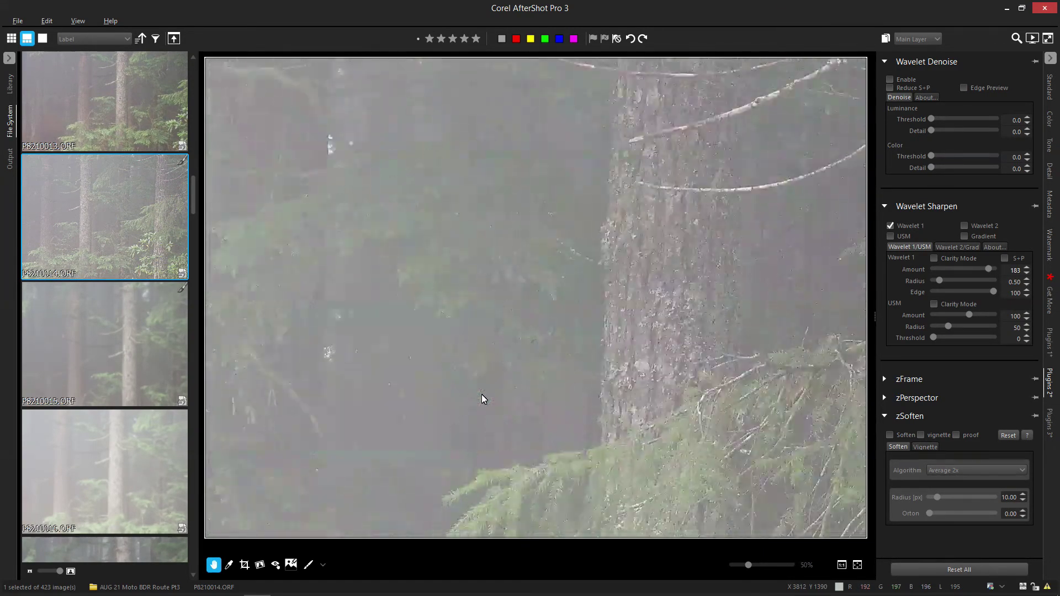
scroll(482, 394, "down", 1)
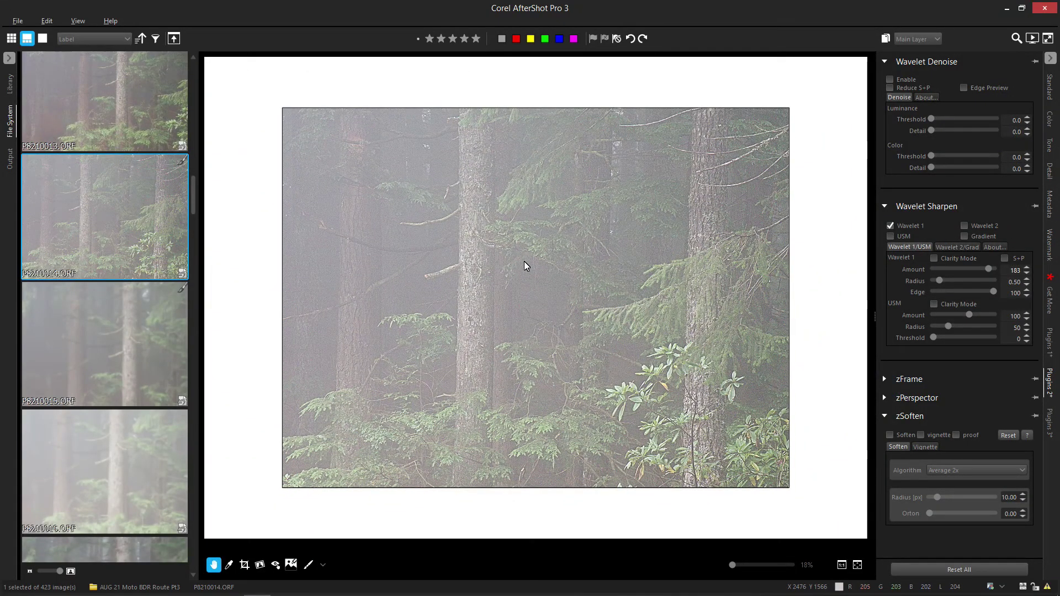
scroll(552, 266, "up", 1)
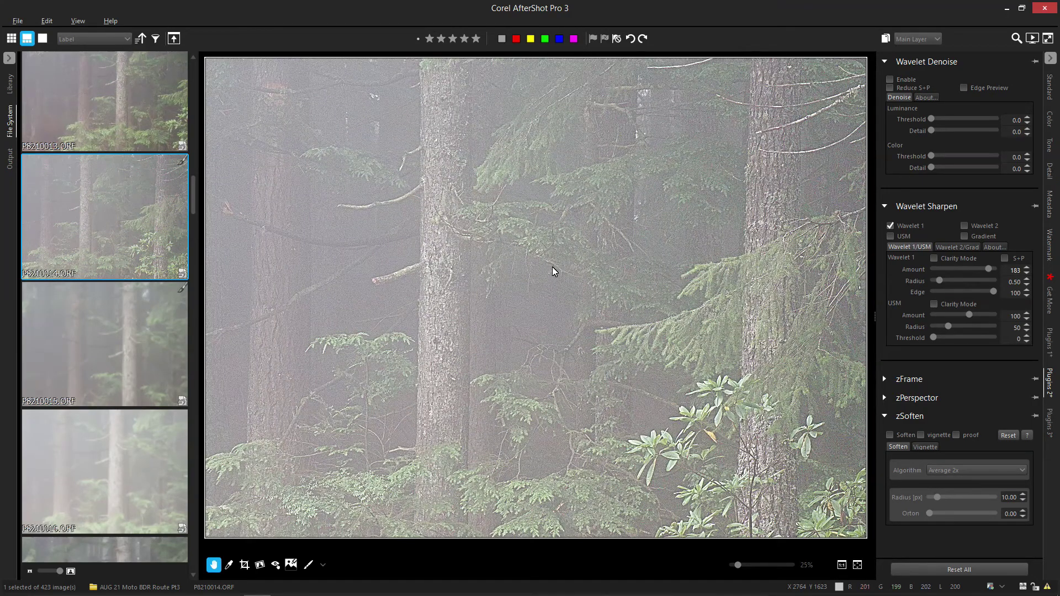
left_click_drag(986, 270, 950, 269)
Step: Try Clarity Mode, then switch off both Clarity Mode and Wavelet 1 sharpening
left_click(934, 258)
left_click(933, 259)
left_click(890, 226)
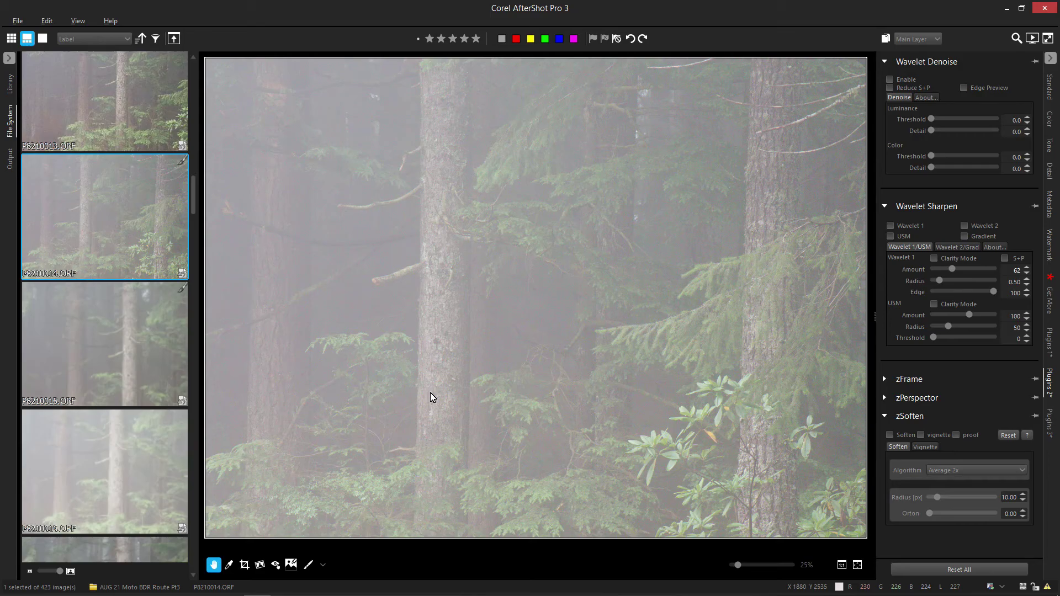
Step: Add a new adjustment layer in the Layers panel and start a brush mask on it
left_click(885, 39)
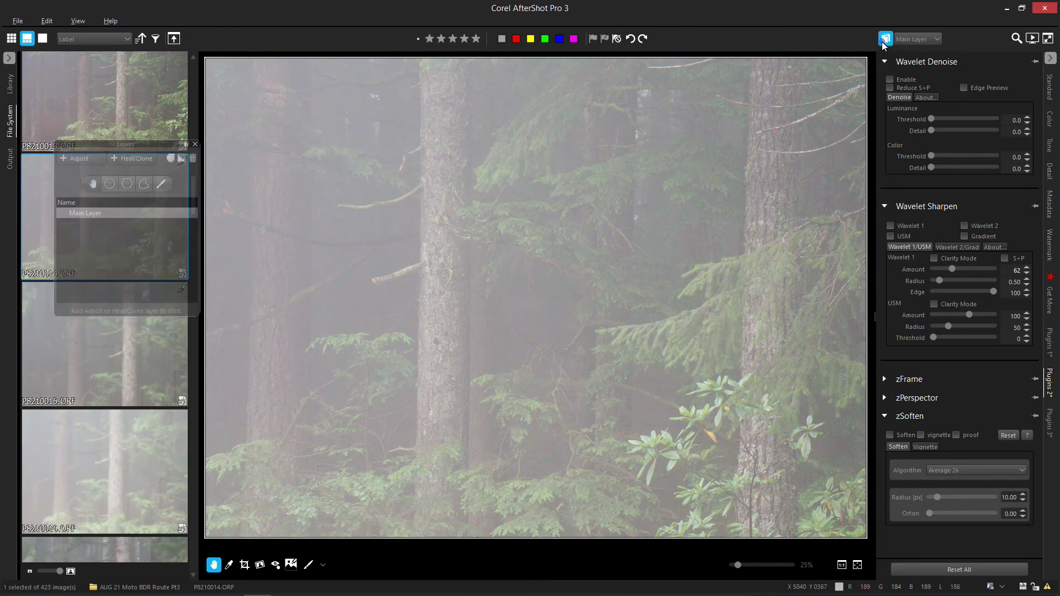
left_click(79, 160)
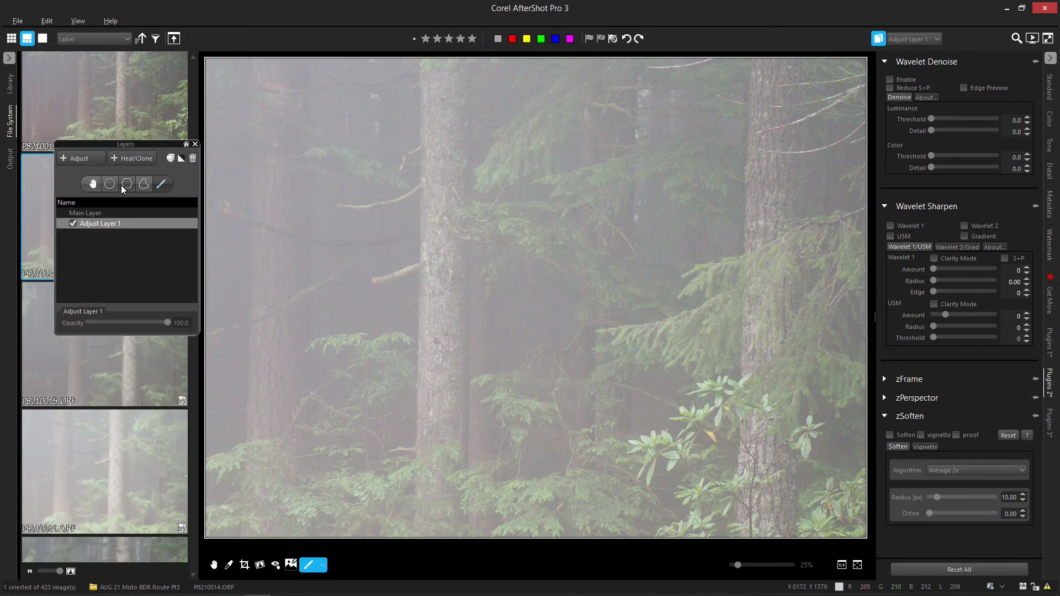
left_click(446, 147)
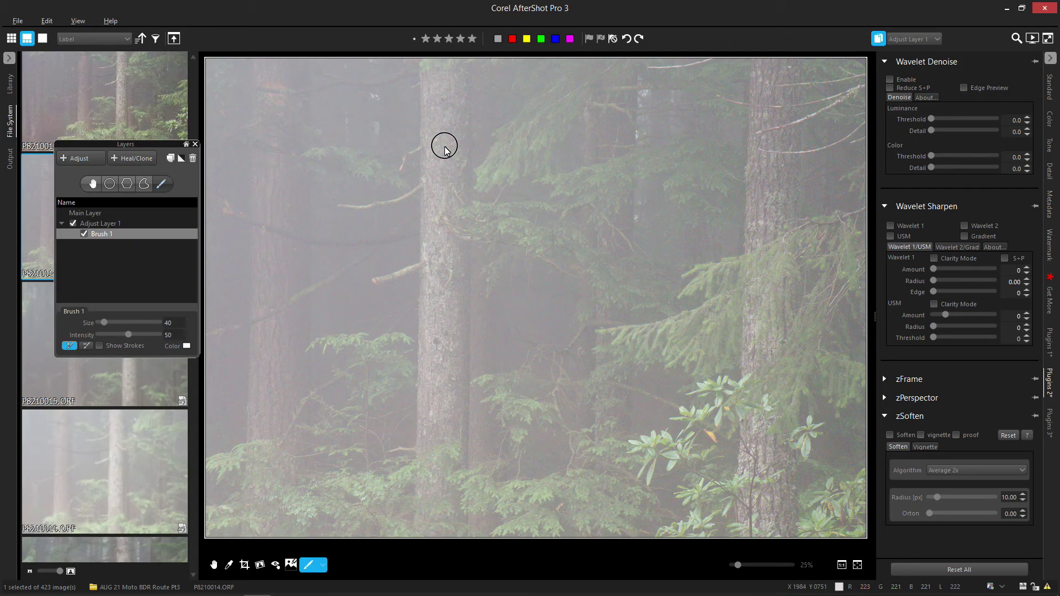
scroll(446, 149, "up", 3)
Step: Paint Brush 1 mask strokes down the central and right tree trunks
left_click_drag(447, 81, 445, 189)
left_click_drag(103, 322, 144, 323)
mouse_move(451, 83)
left_mouse_down()
mouse_move(438, 201)
mouse_move(438, 438)
mouse_move(428, 411)
mouse_move(428, 389)
left_mouse_up()
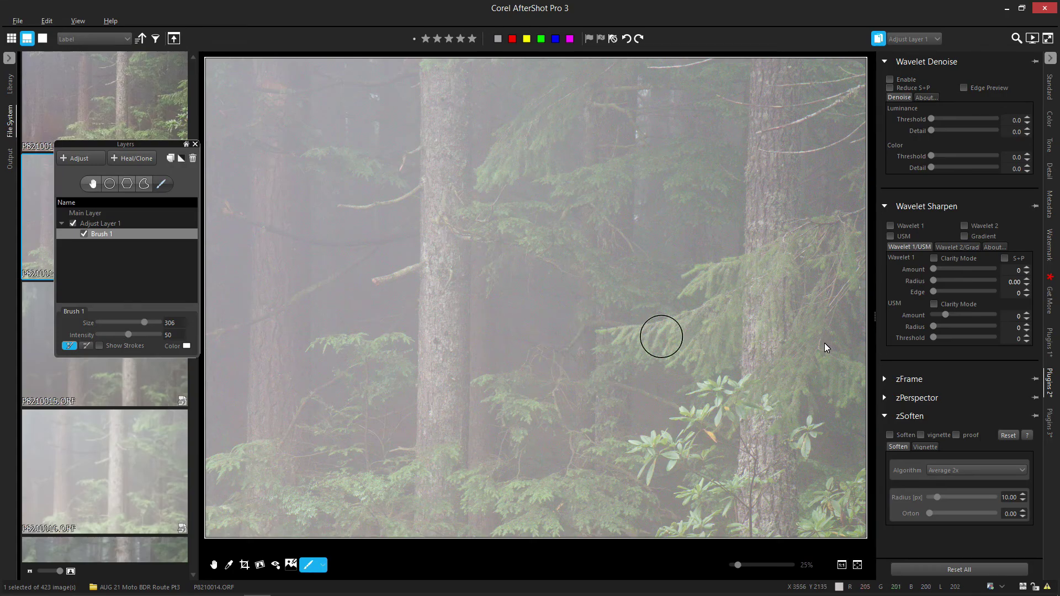
mouse_move(779, 97)
left_mouse_down()
mouse_move(763, 78)
mouse_move(764, 222)
mouse_move(775, 213)
mouse_move(771, 99)
left_mouse_up()
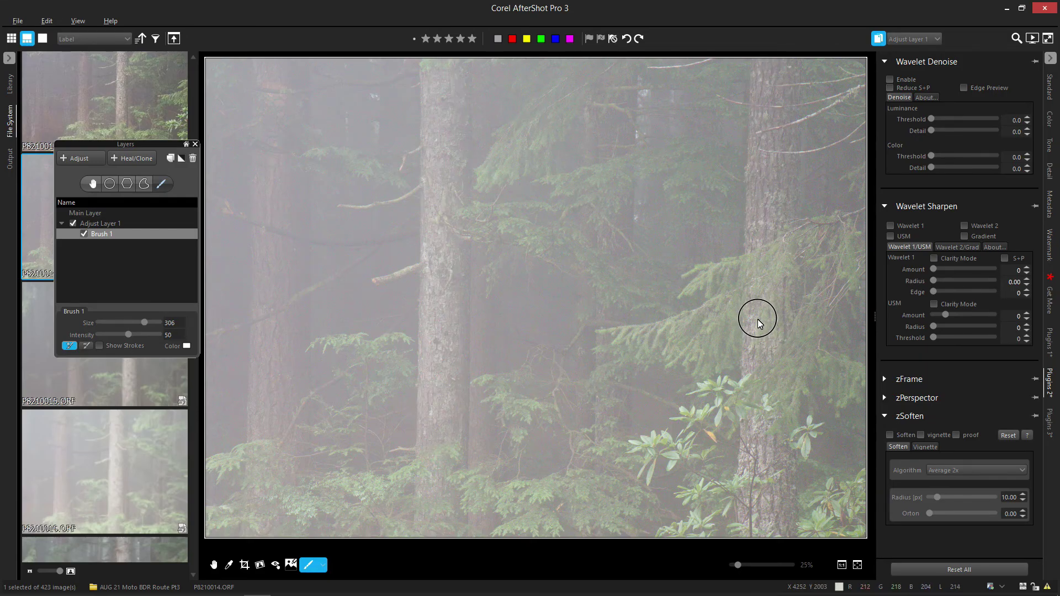
mouse_move(755, 312)
left_mouse_down()
mouse_move(753, 350)
mouse_move(763, 348)
left_mouse_up()
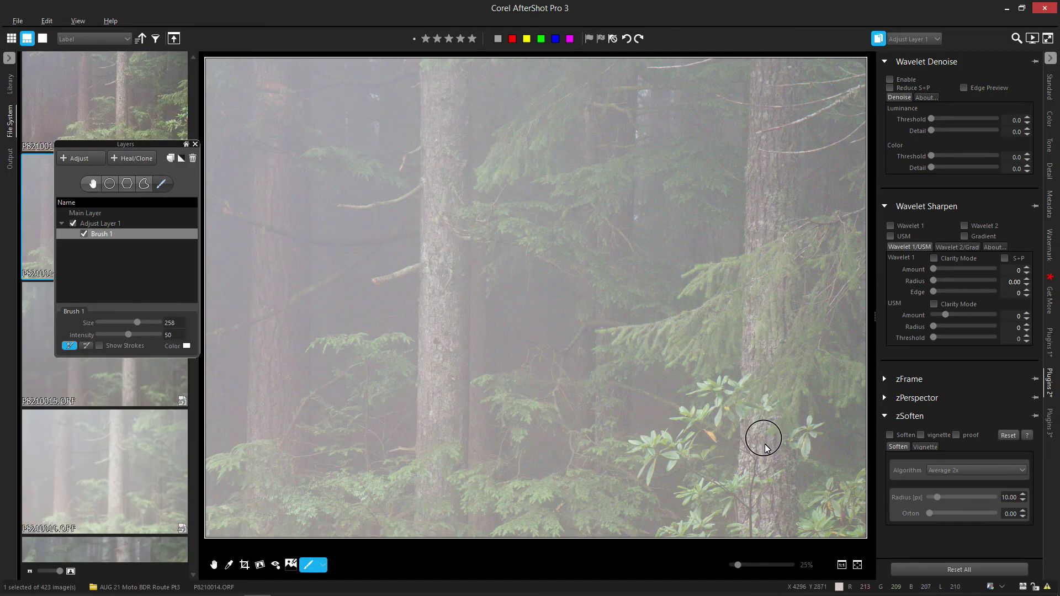
mouse_move(752, 434)
left_mouse_down()
mouse_move(770, 466)
mouse_move(758, 467)
left_mouse_up()
left_click_drag(764, 517, 757, 514)
Step: Toggle Show Strokes on and off, then enable Wavelet 1 sharpening for the masked area
left_click(99, 346)
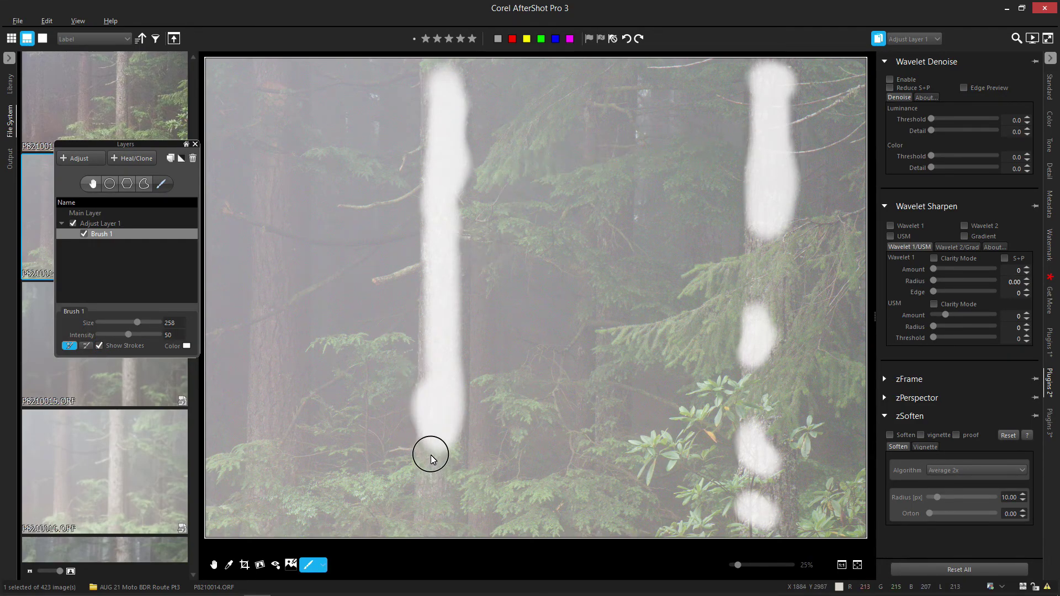
left_click(99, 345)
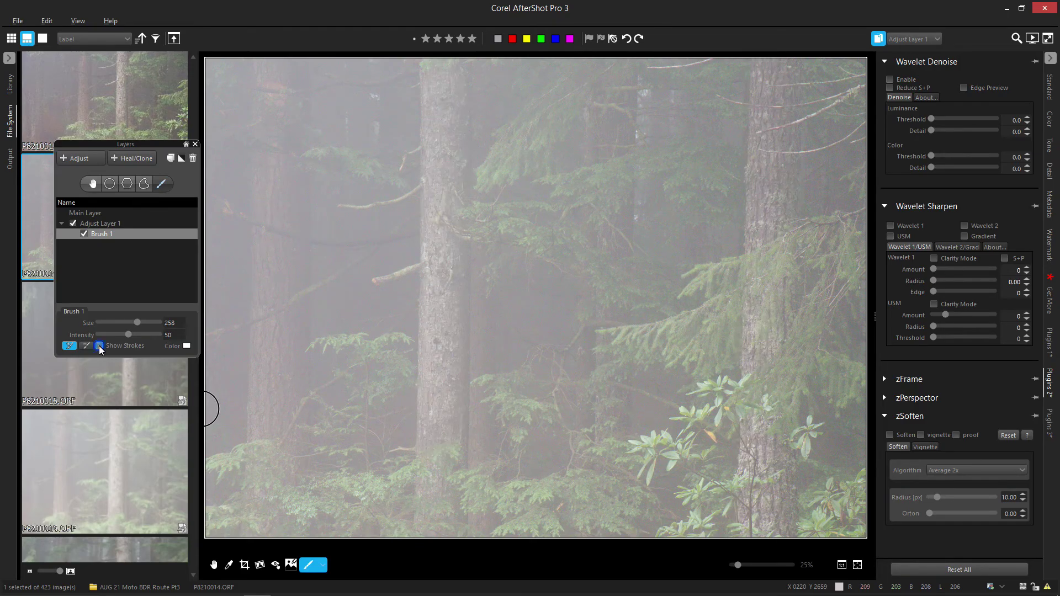
left_click(890, 226)
Step: Raise the masked Wavelet 1 Amount, enable Clarity Mode, and toggle Brush 1 to compare
left_click_drag(933, 269, 989, 268)
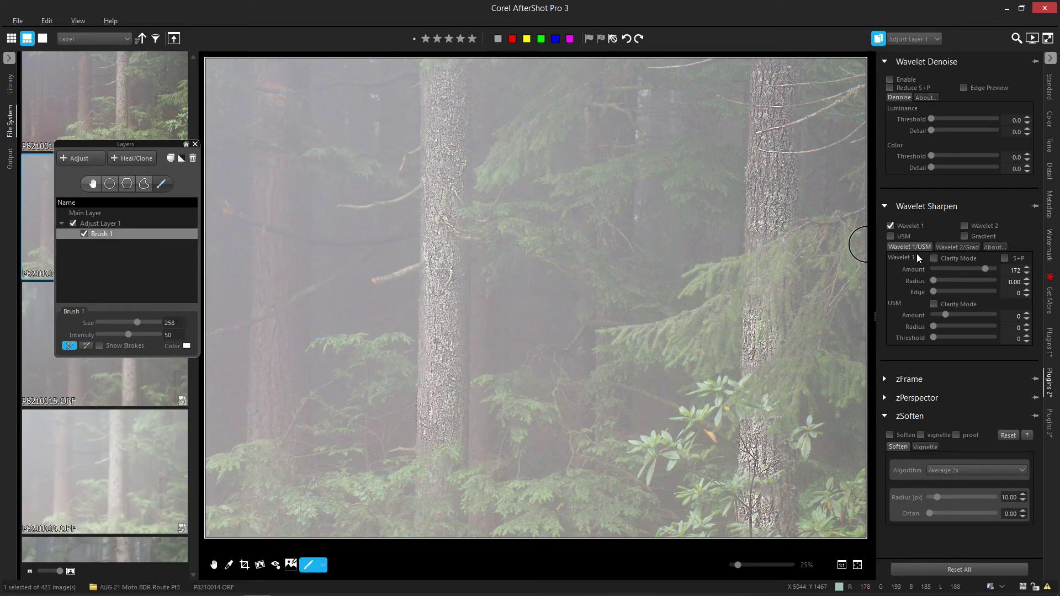
left_click(934, 259)
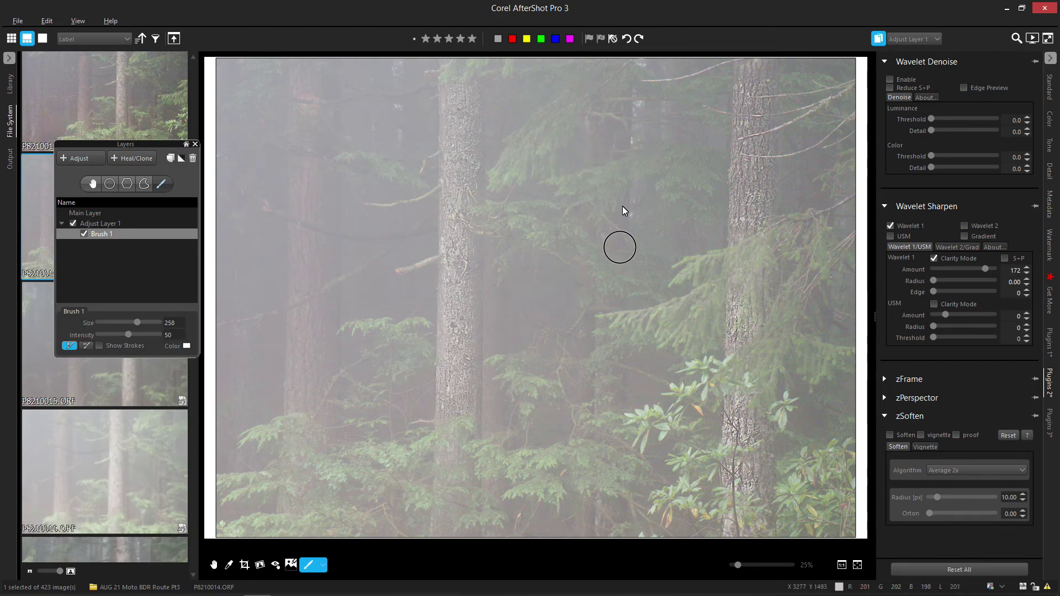
left_click(84, 235)
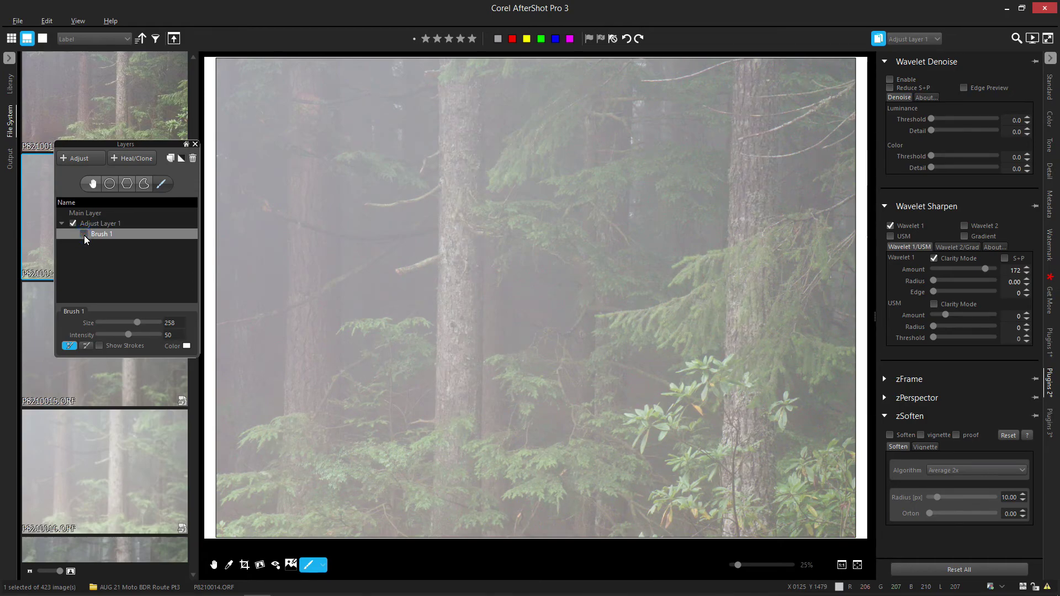
left_click(84, 234)
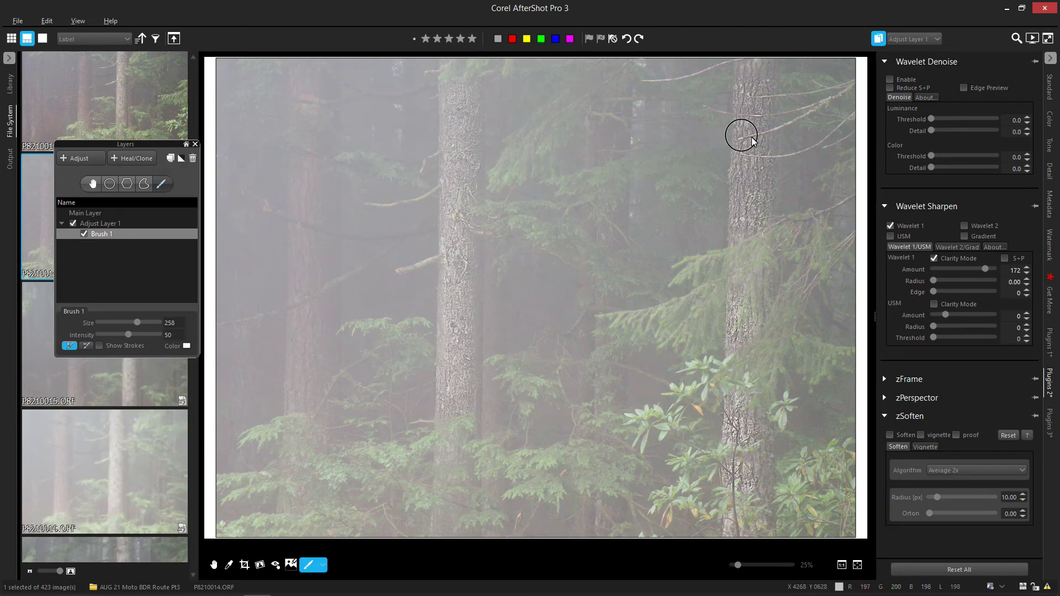
Step: Zoom in with the Hand tool, reduce the Amount to 101, and turn off Clarity Mode
left_click(213, 565)
scroll(758, 194, "up", 4)
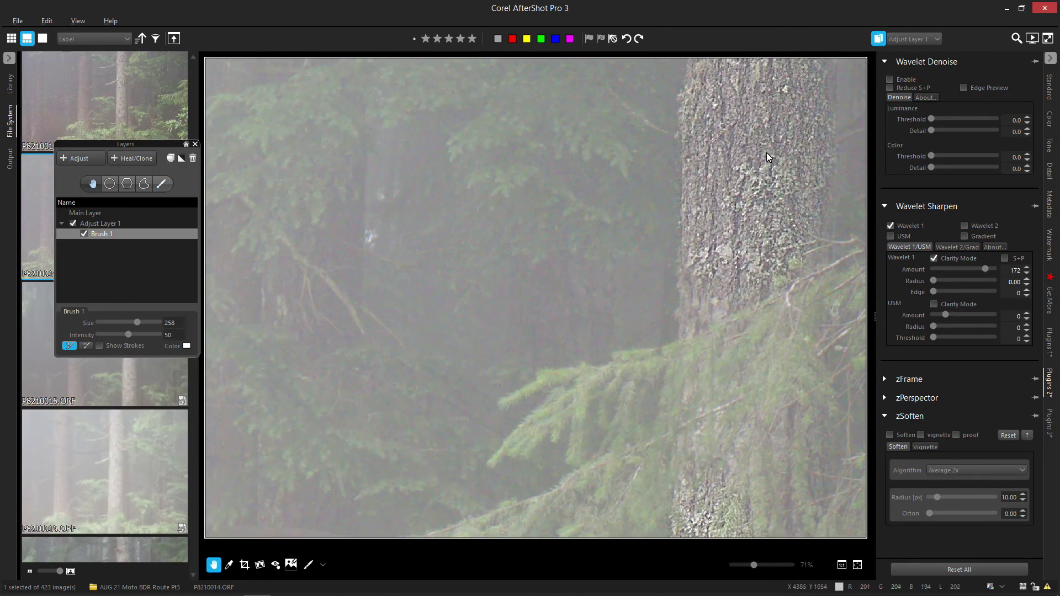
left_click_drag(986, 267, 964, 269)
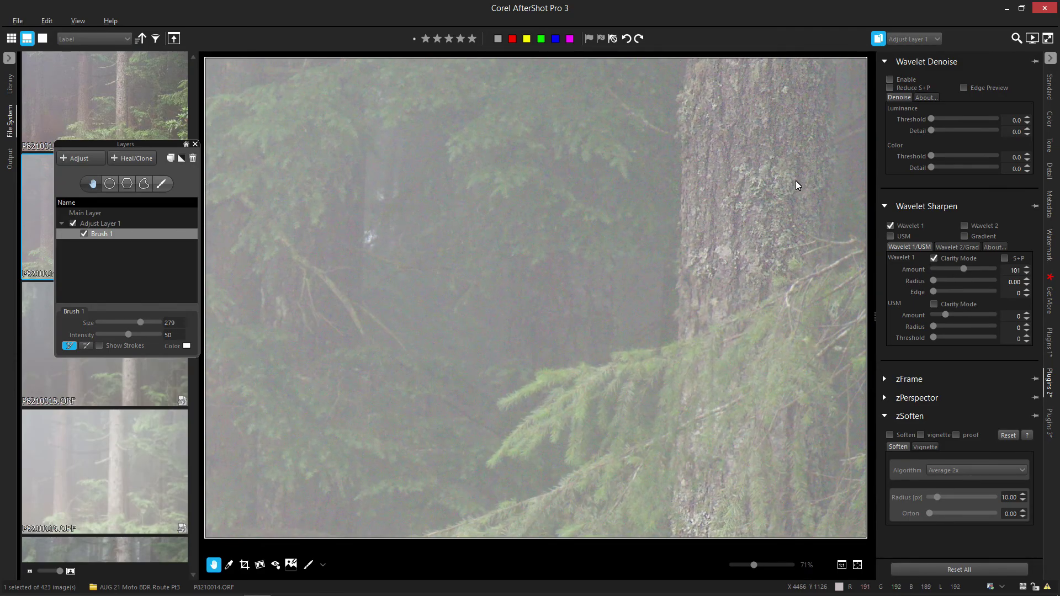
left_click(933, 259)
Step: Nudge the trunk sharpening's Wavelet 1 Amount up to 108
left_click_drag(966, 268, 968, 269)
scroll(739, 367, "down", 5)
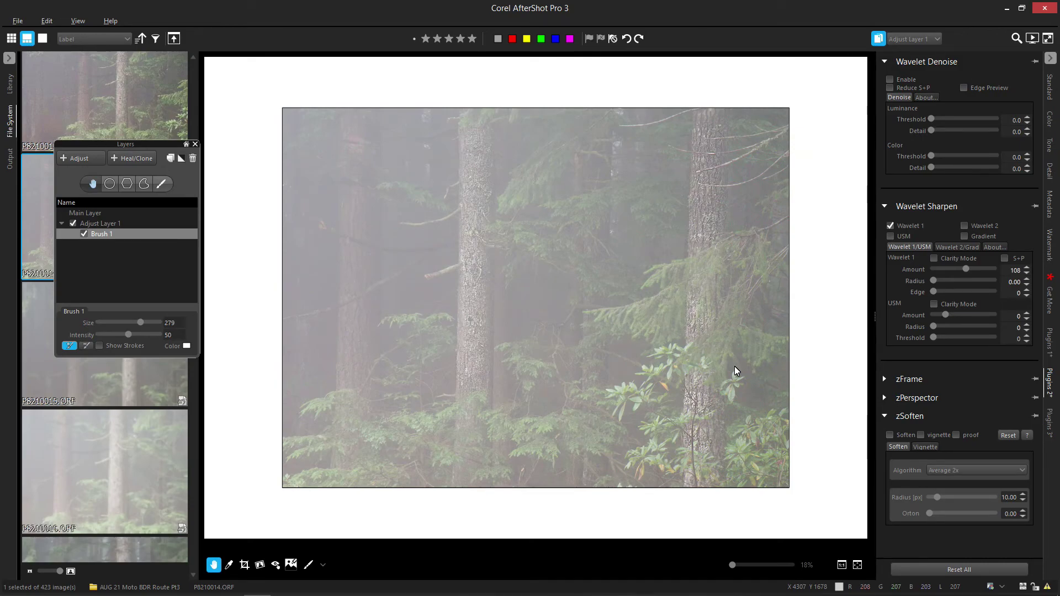
scroll(485, 236, "up", 3)
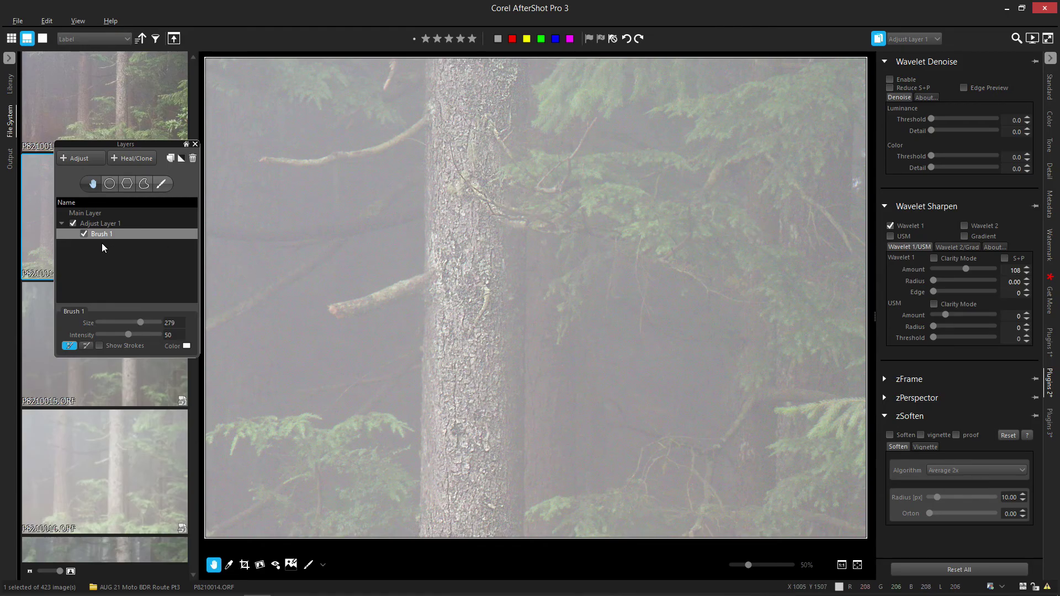
Step: Lower Adjust Layer 1's opacity to 69.4, then reselect Brush 1
left_click(100, 225)
left_click_drag(166, 322, 122, 329)
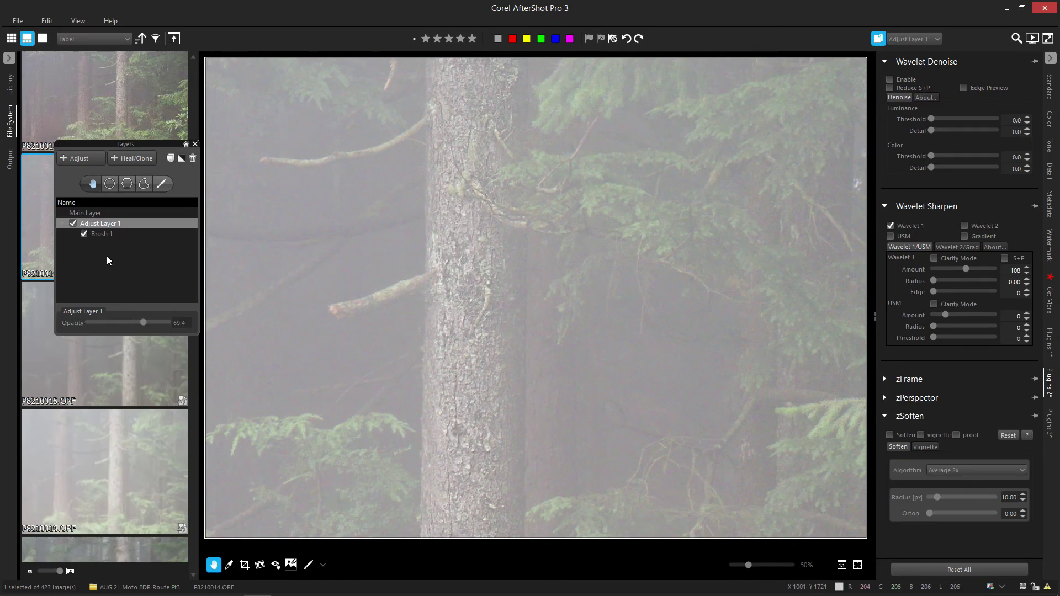
left_click(98, 234)
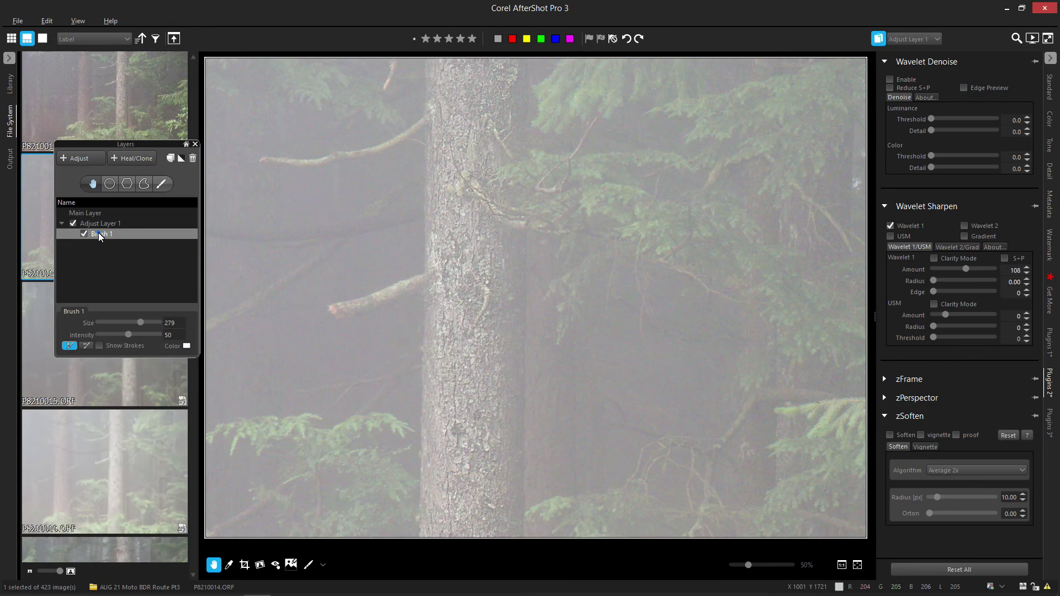
Step: Delete Brush 1 and Adjust Layer 1, then close the Layers panel
left_click(192, 159)
left_click(193, 159)
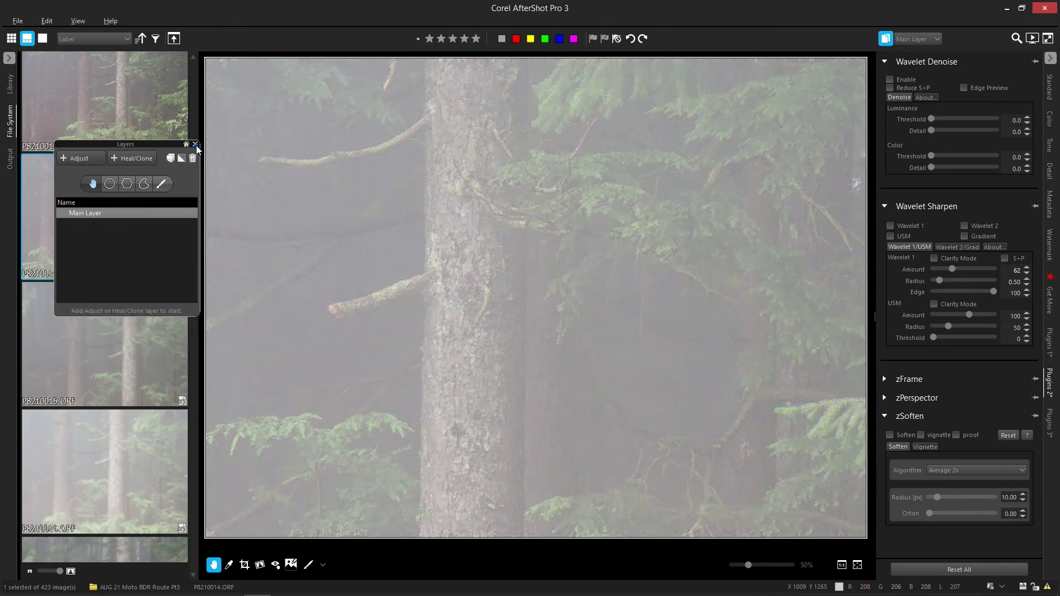
left_click(195, 144)
Step: Open the two-yellow-trucks photo P8210003.ORF, zoom onto the right truck's front, then fit to view
scroll(675, 421, "down", 5)
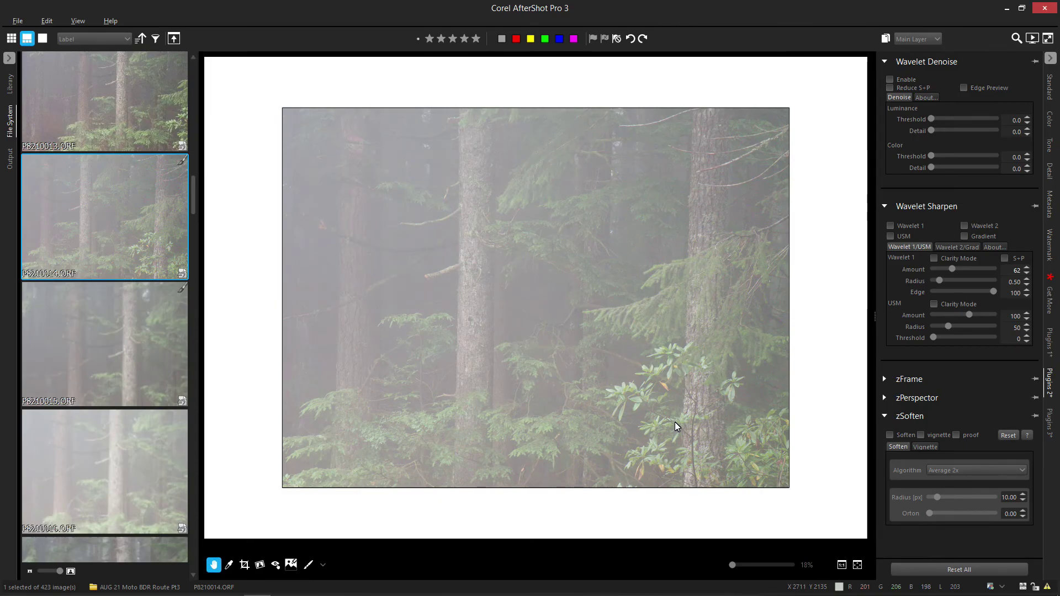
scroll(128, 353, "up", 3)
left_click_drag(192, 161, 197, 84)
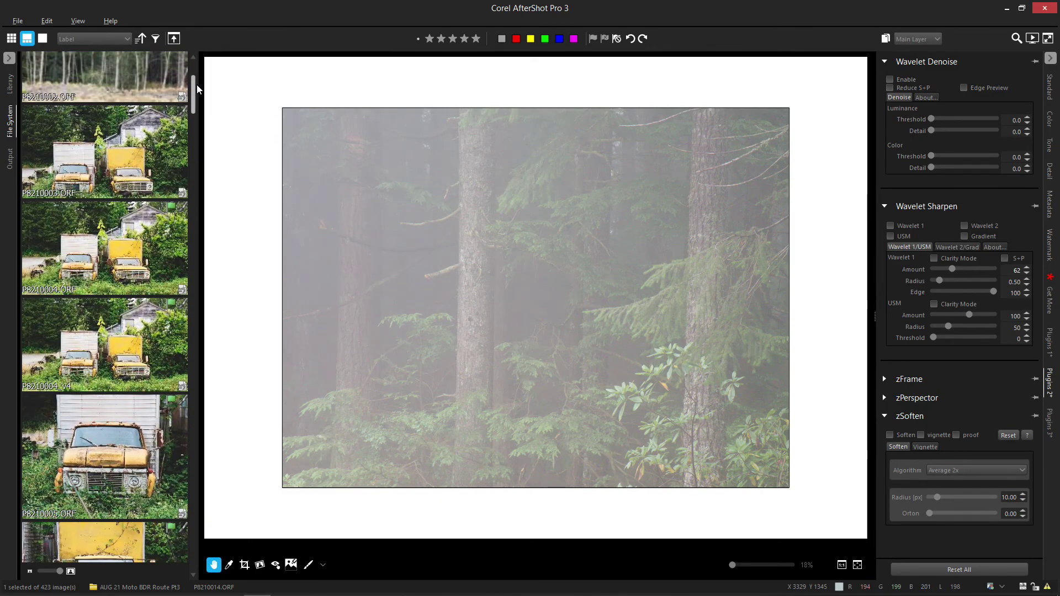
left_click(113, 159)
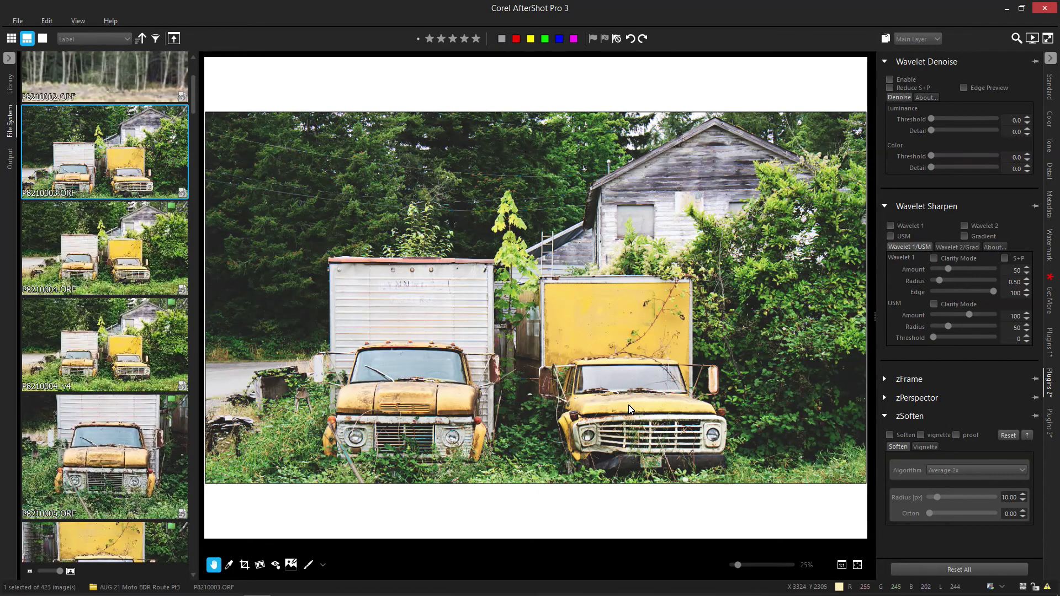
scroll(612, 440, "up", 5)
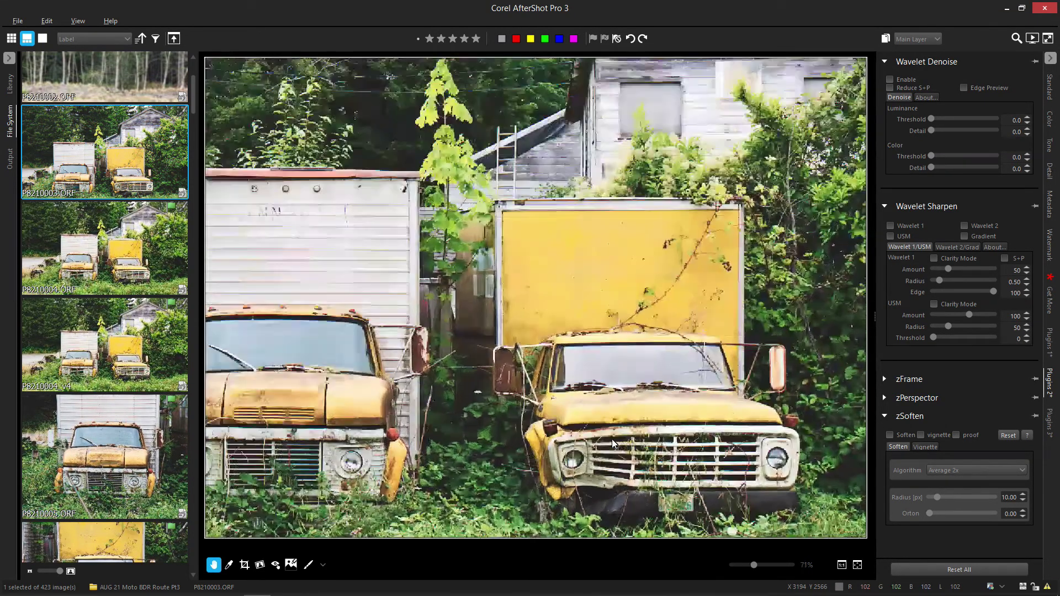
left_click_drag(591, 390, 565, 232)
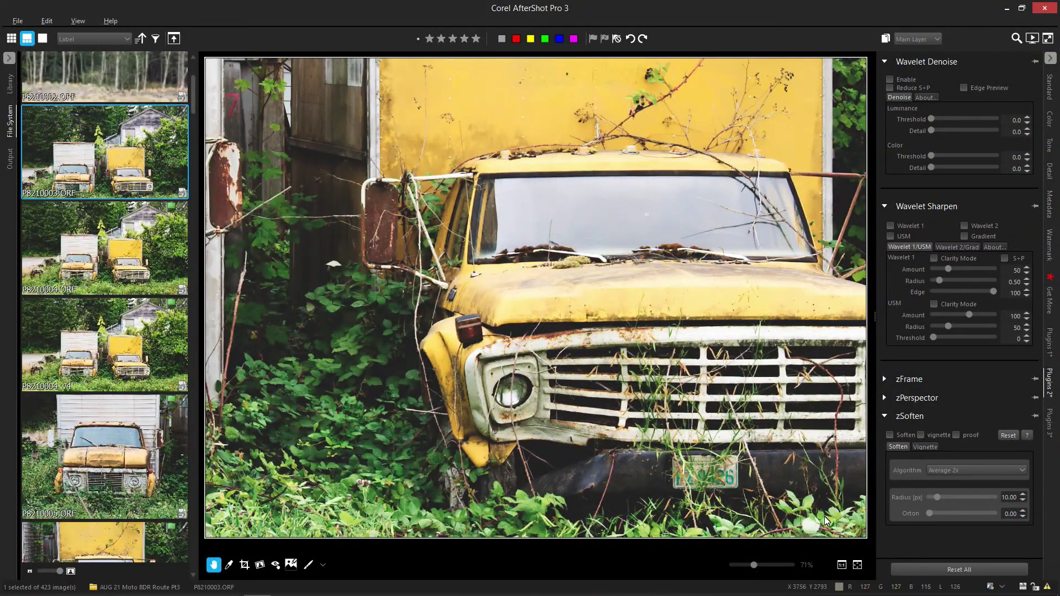
left_click(858, 564)
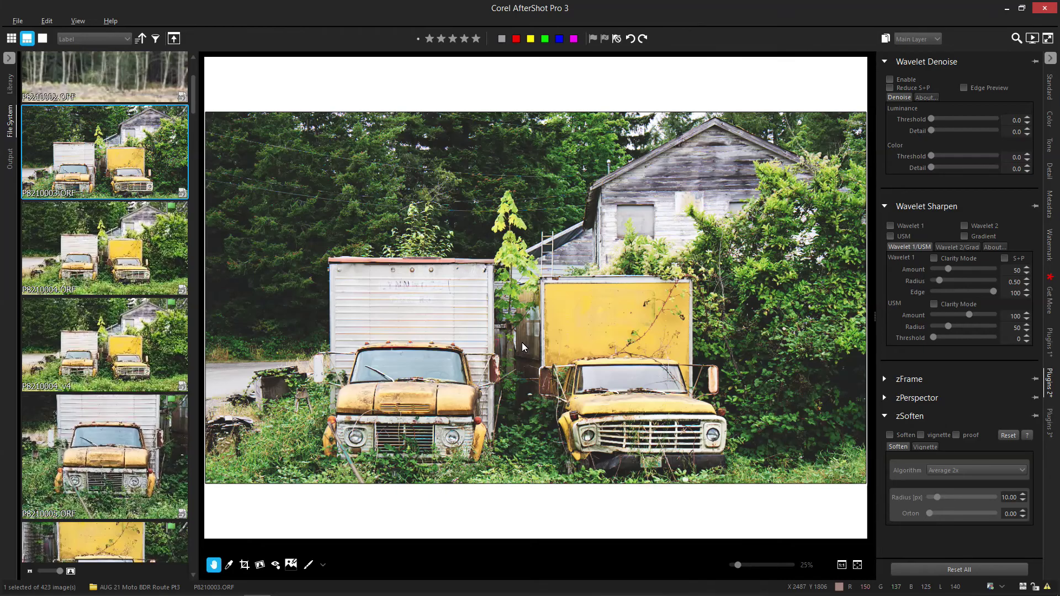
Step: Enlarge the photo and enable Wavelet 1 sharpening, toggling it off and on to compare
left_click(626, 429)
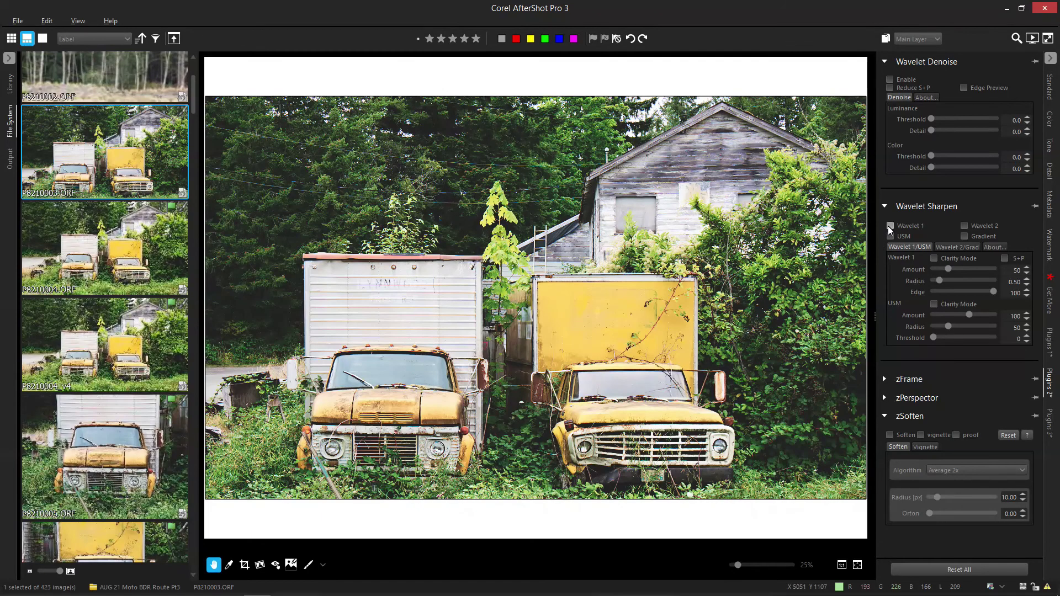
left_click(889, 227)
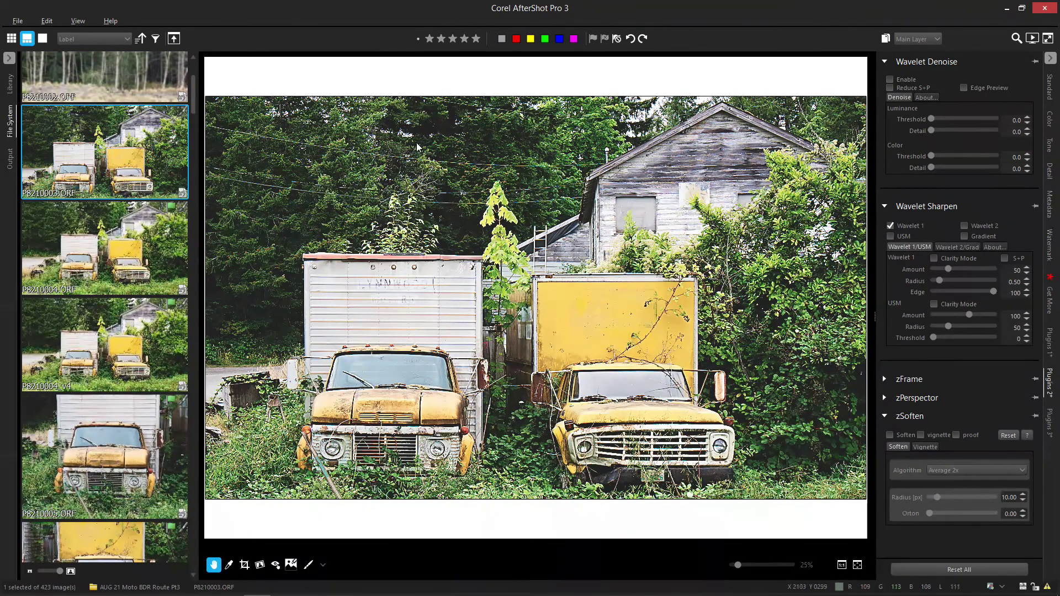
left_click(889, 226)
left_click(890, 226)
left_click(889, 226)
left_click(890, 225)
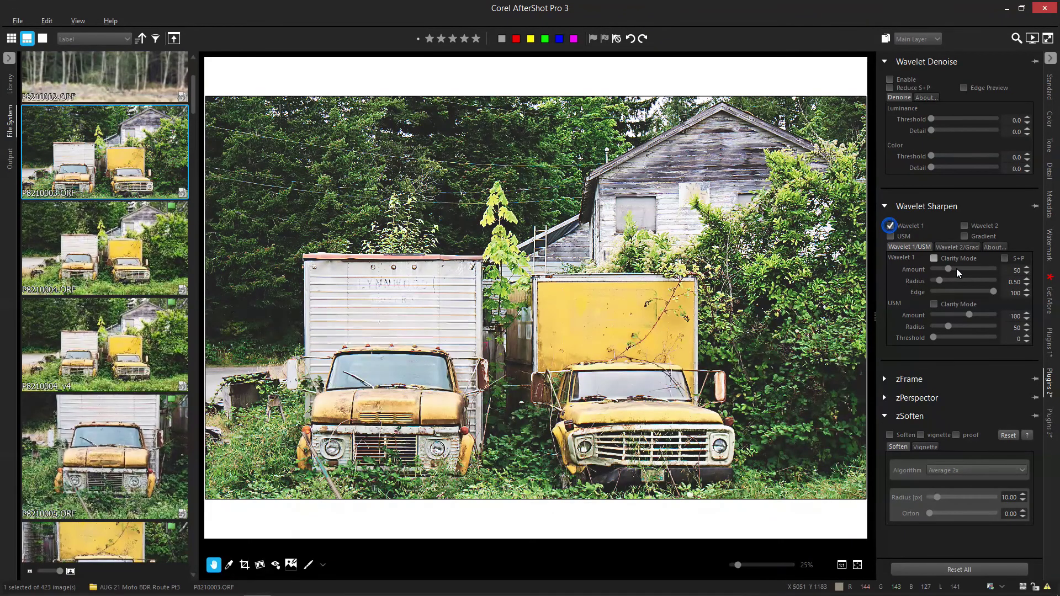
Step: Nudge the Amount slider, zoom to compare, then re-enable Wavelet 1 at Amount 68, Radius 0.50
left_click_drag(960, 271, 962, 271)
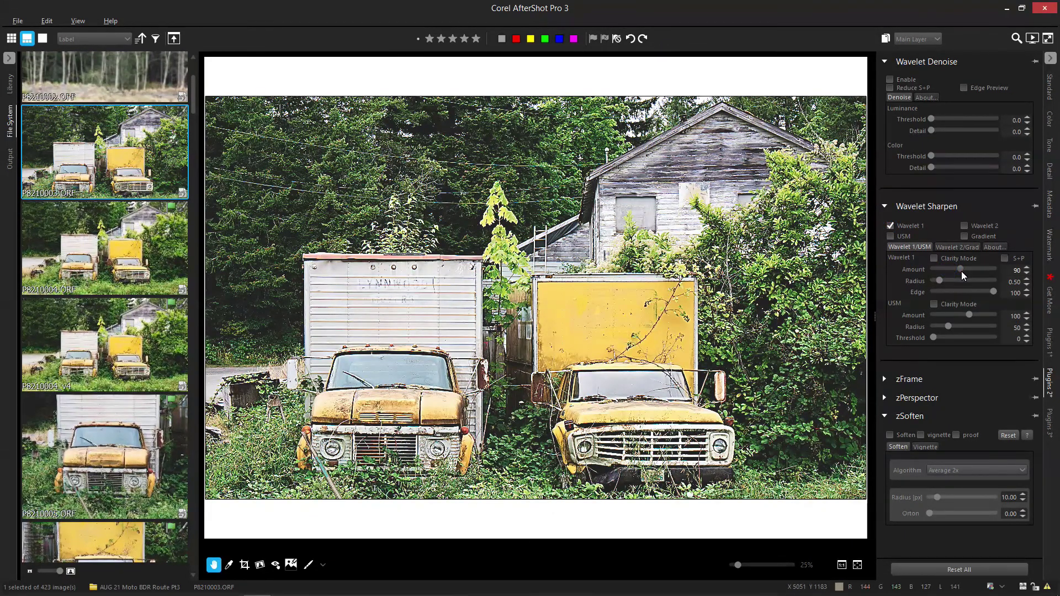
left_click(889, 225)
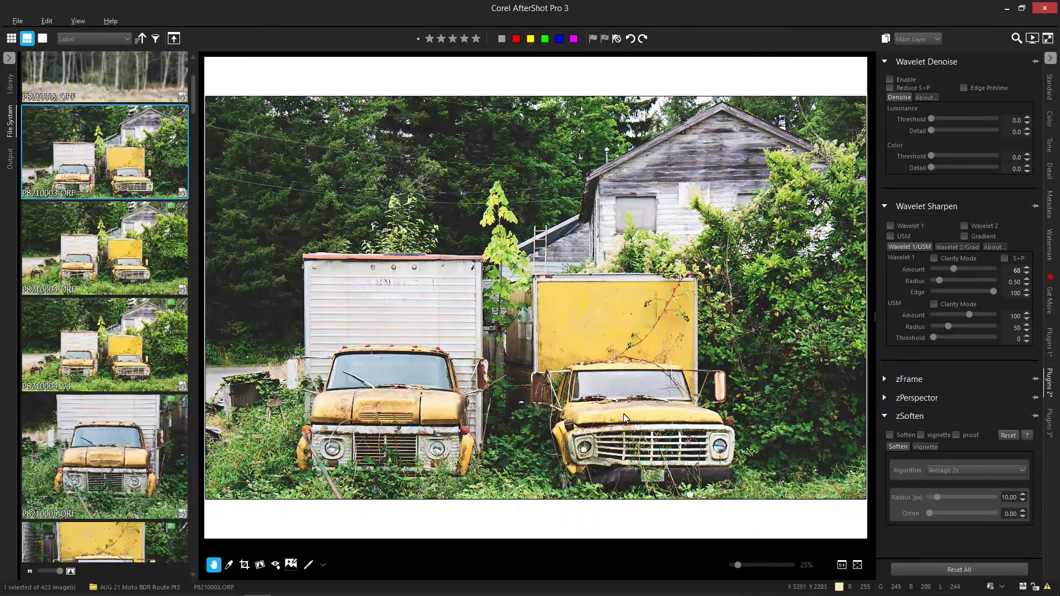
scroll(626, 417, "up", 2)
scroll(602, 472, "up", 3)
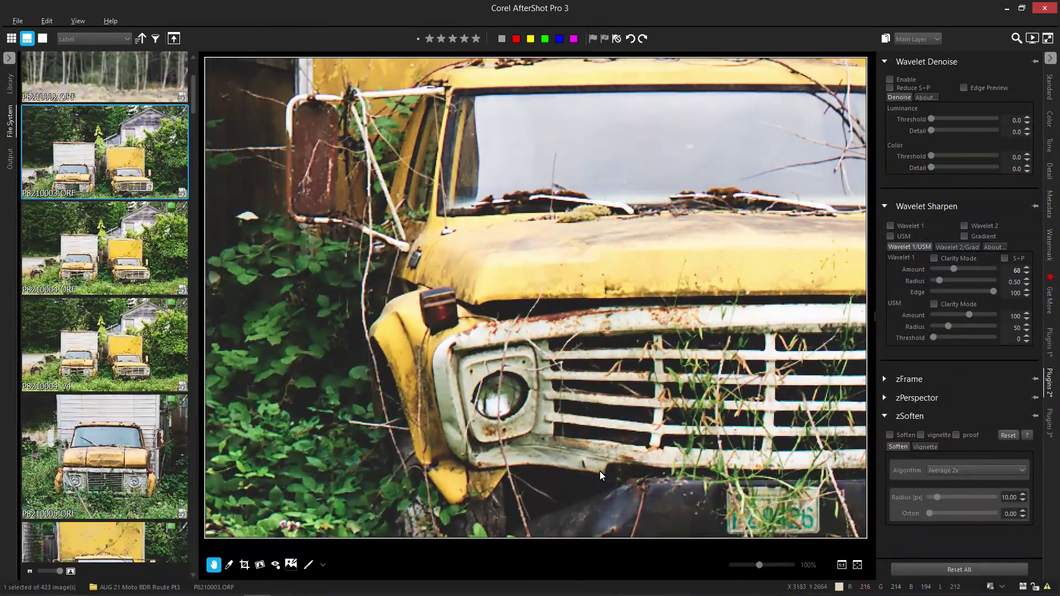
scroll(599, 471, "down", 1)
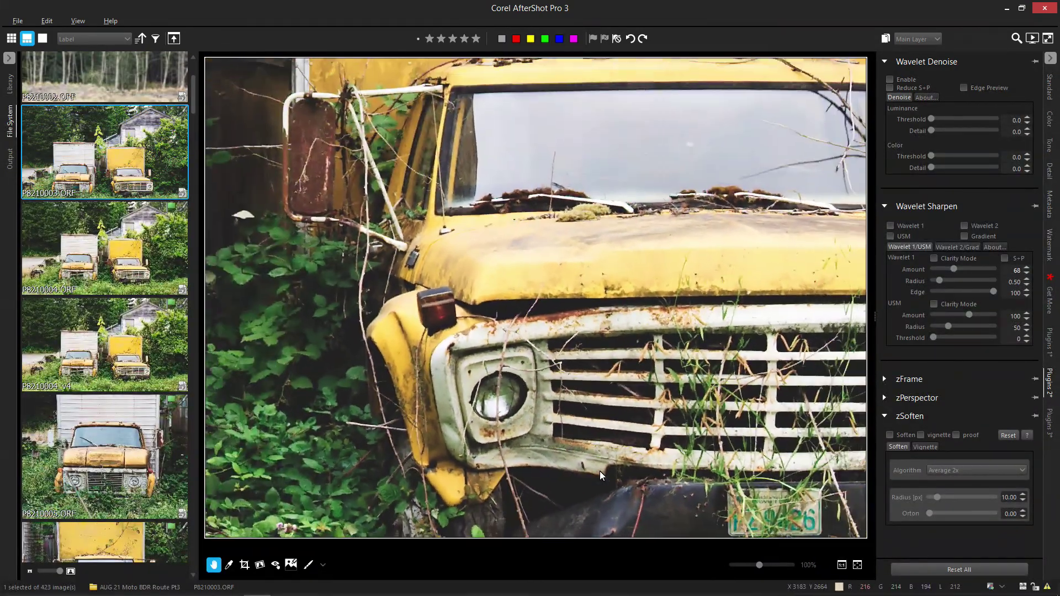
scroll(600, 472, "up", 1)
left_click(890, 226)
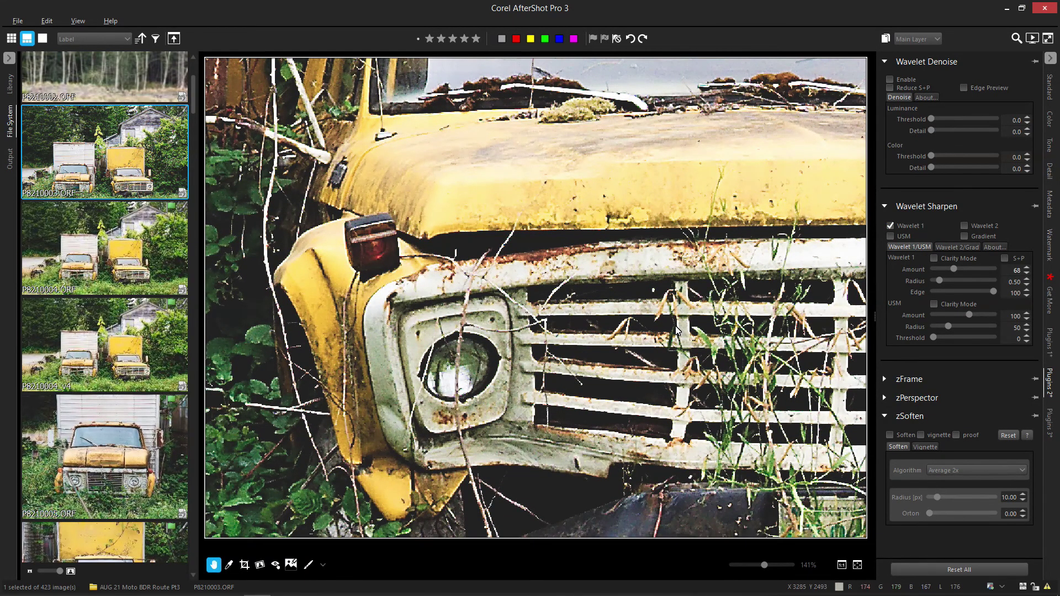
Step: Turn on Clarity Mode, fit the photo to the window, then compare without it on the grille
left_click(934, 259)
left_click(935, 259)
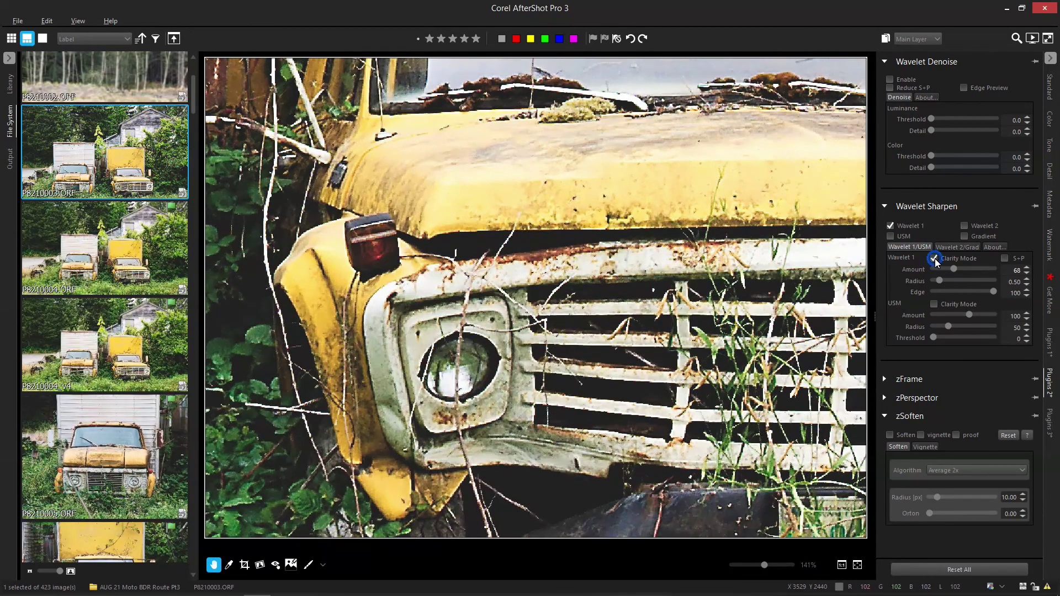
left_click(858, 565)
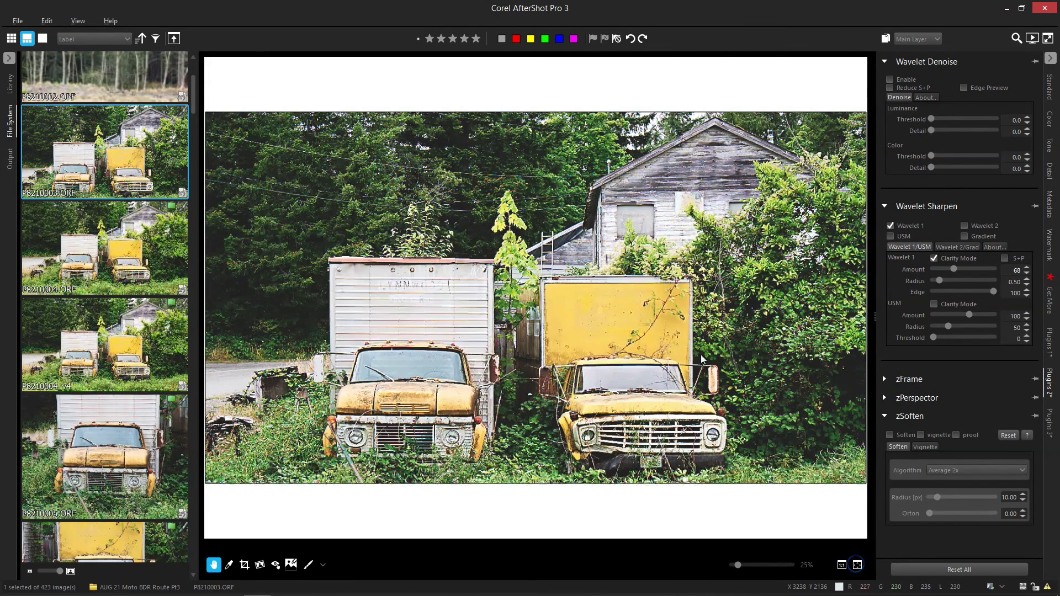
left_click(933, 259)
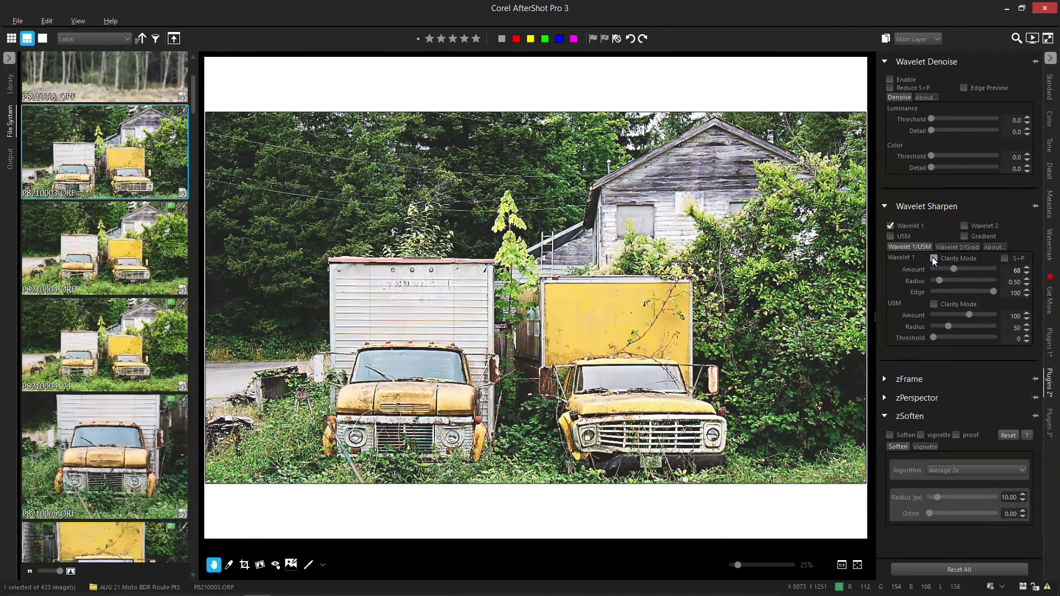
scroll(593, 396, "up", 3)
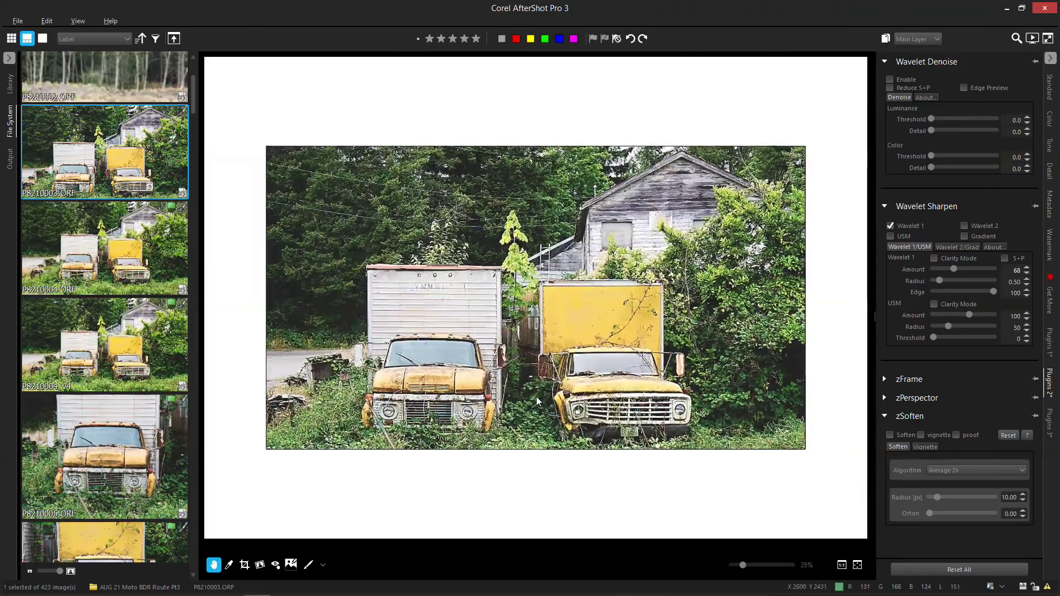
scroll(664, 409, "up", 5)
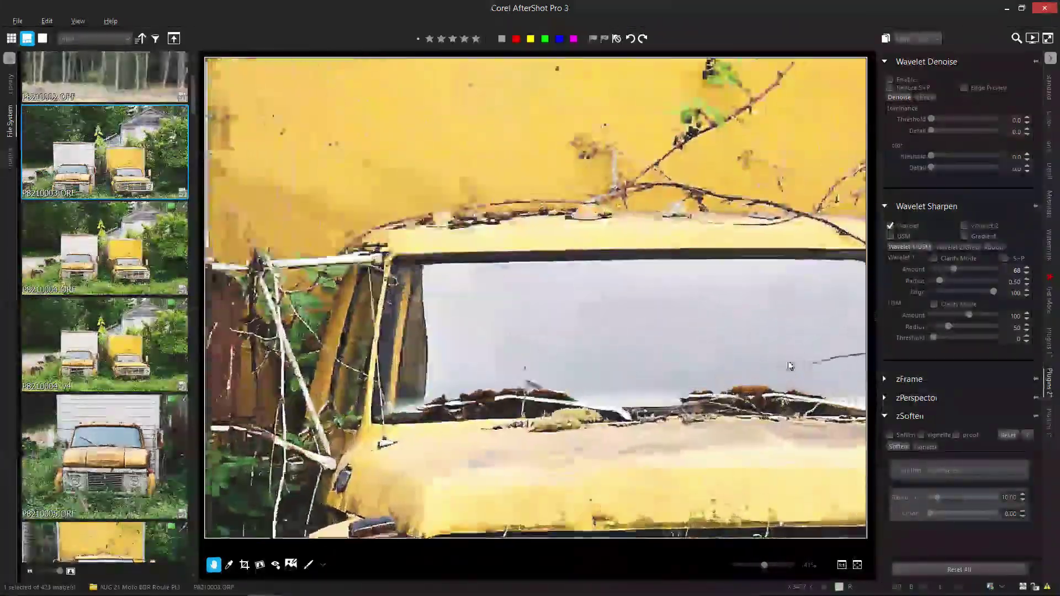
left_click_drag(705, 376, 690, 33)
Step: Re-enable Clarity Mode and set the sharpening to Amount 86 and Radius 0.73
left_click(934, 258)
mouse_move(955, 270)
left_mouse_down()
mouse_move(976, 274)
mouse_move(949, 273)
mouse_move(956, 280)
left_mouse_up()
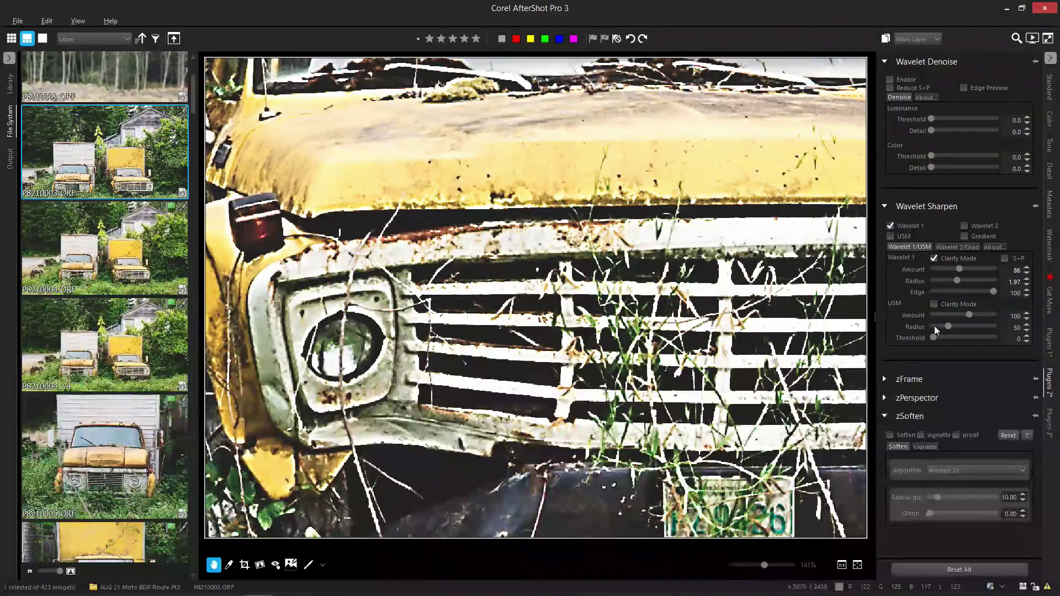
left_click(857, 564)
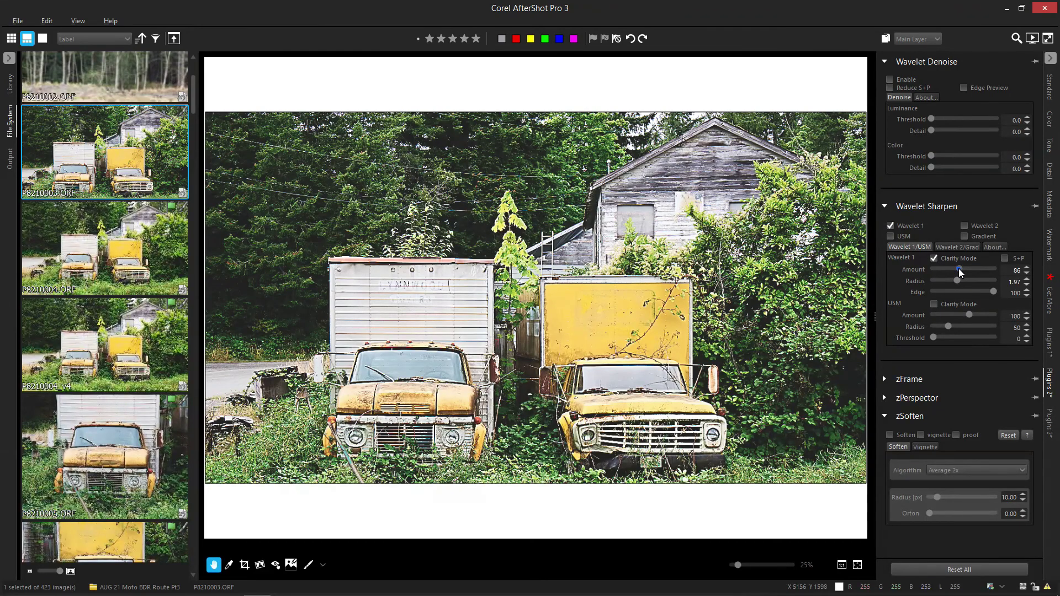
left_click_drag(956, 281, 942, 281)
Step: Crop the photo with the 1.78 | 16:9 | HDTV preset around both trucks, then compare sharpening
left_click(244, 564)
left_click(122, 208)
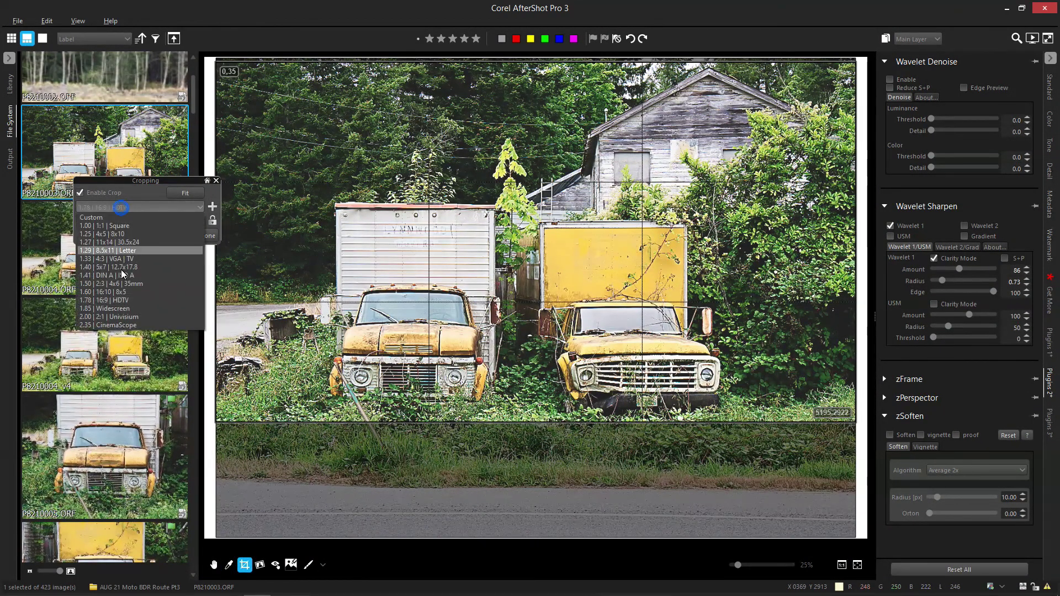
left_click(123, 300)
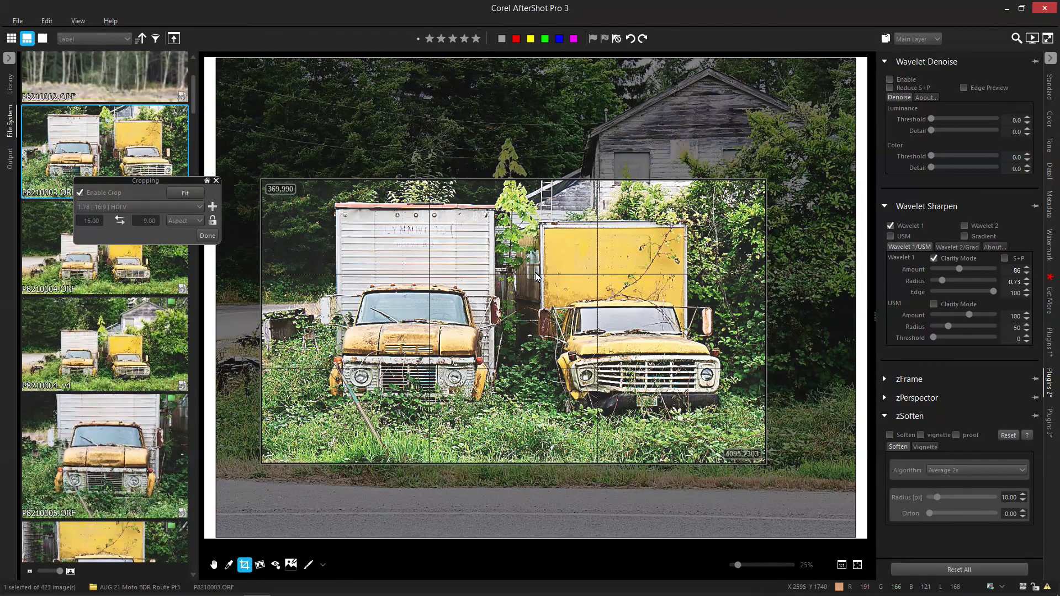
left_click(207, 235)
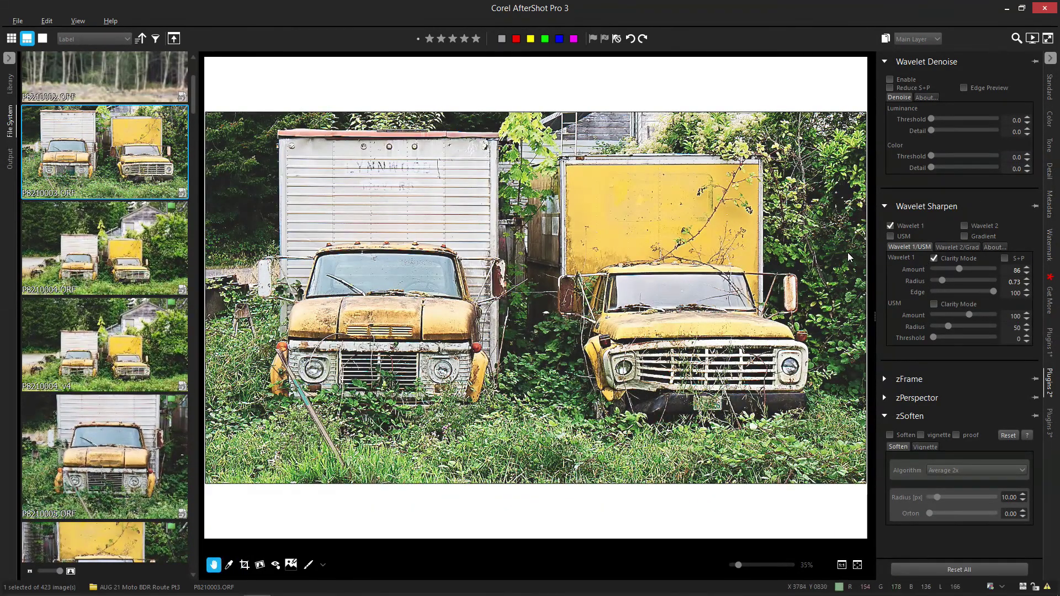
left_click(889, 225)
left_click(890, 226)
Step: Add Adjust Layer 1 with a freehand Curve 1 mask around the right truck, feathered 40
left_click(889, 227)
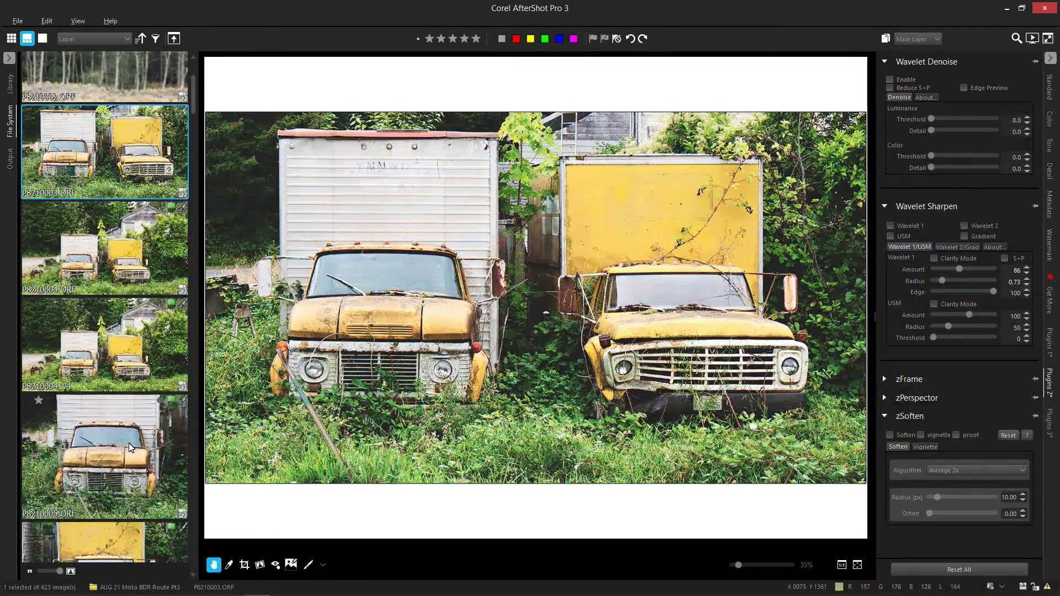
left_click(885, 40)
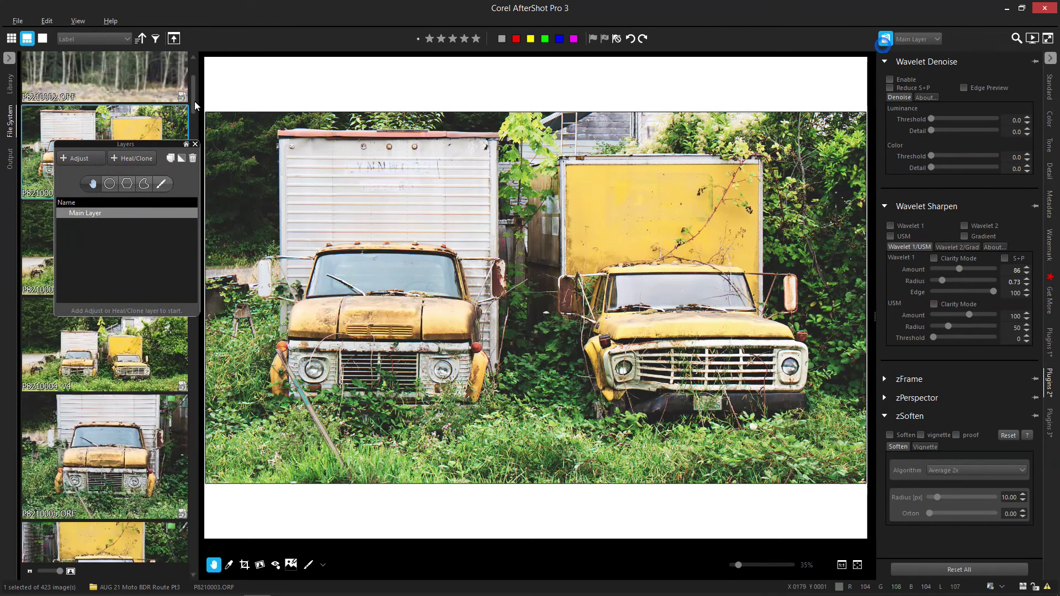
left_click(77, 160)
left_click(143, 183)
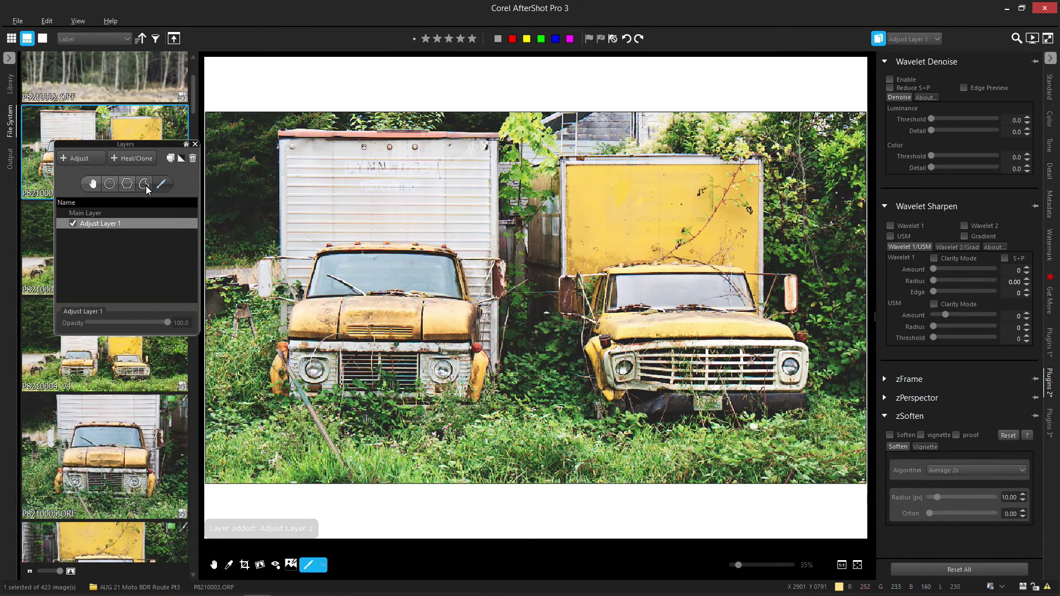
mouse_move(610, 276)
left_mouse_down()
mouse_move(594, 358)
mouse_move(612, 406)
mouse_move(718, 426)
mouse_move(809, 404)
mouse_move(806, 370)
left_mouse_up()
left_click_drag(806, 371, 803, 346)
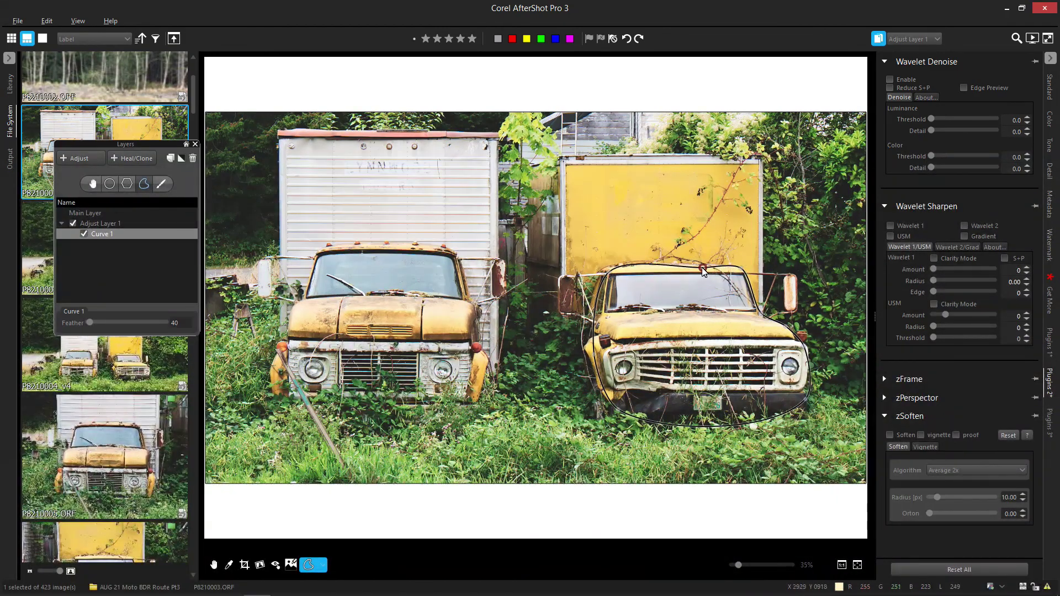
left_click(934, 259)
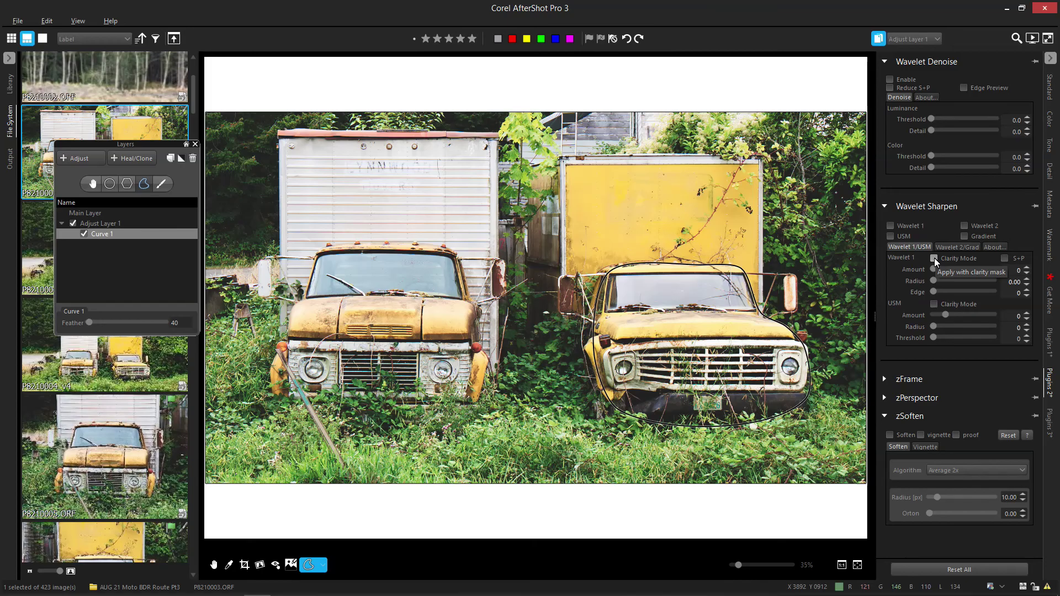
Step: On Adjust Layer 1, enable Clarity Mode and raise the Wavelet 1 Amount to 108
left_click(934, 258)
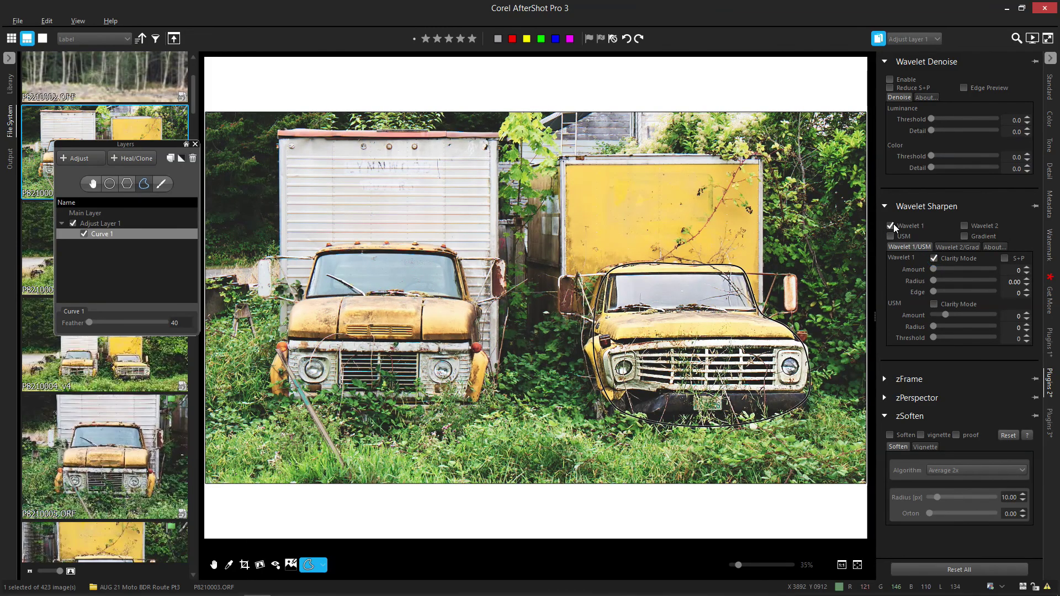
left_click_drag(936, 270, 966, 270)
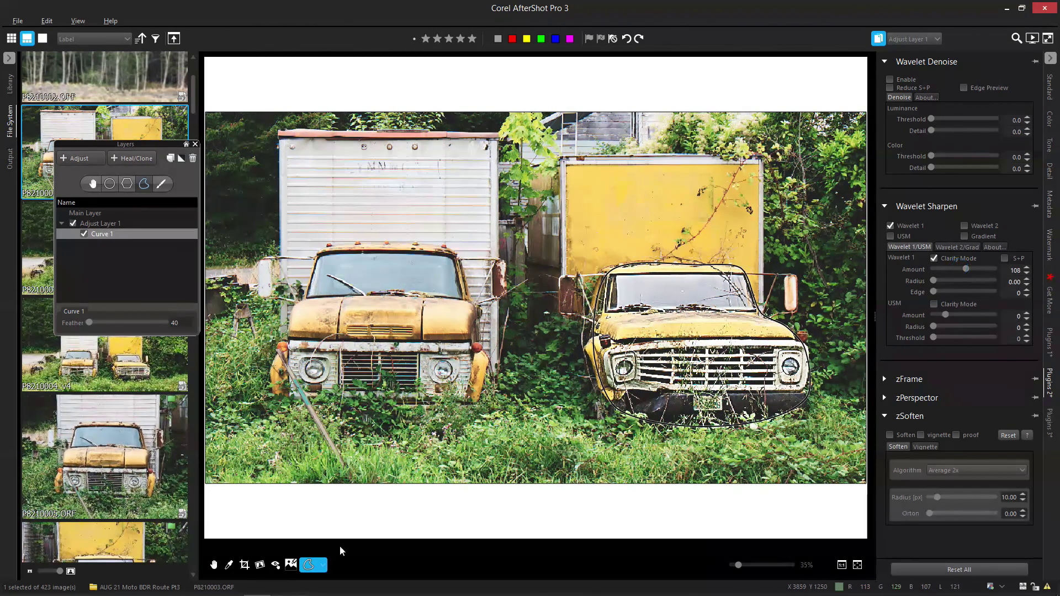
left_click(213, 564)
scroll(747, 366, "up", 5)
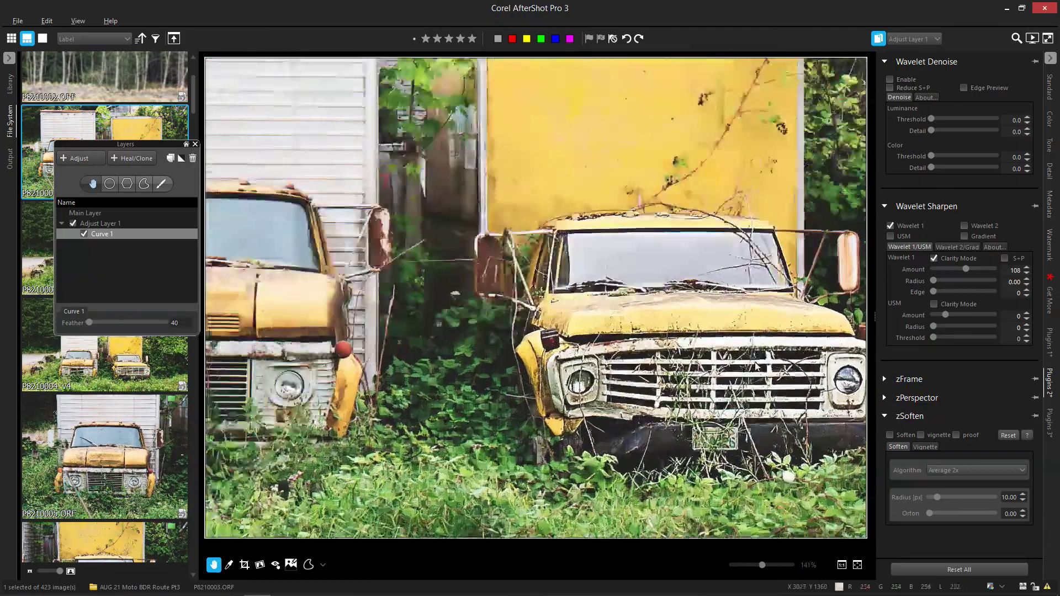
scroll(746, 366, "down", 6)
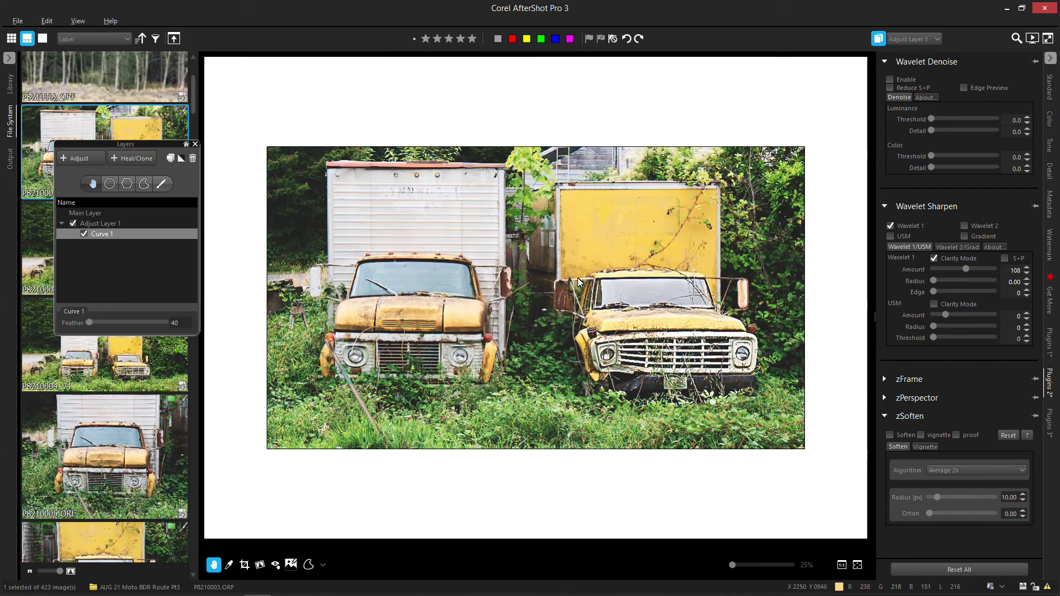
Step: Close the Layers panel and glance at the Wavelet 2 settings before returning to Wavelet 1
left_click(194, 145)
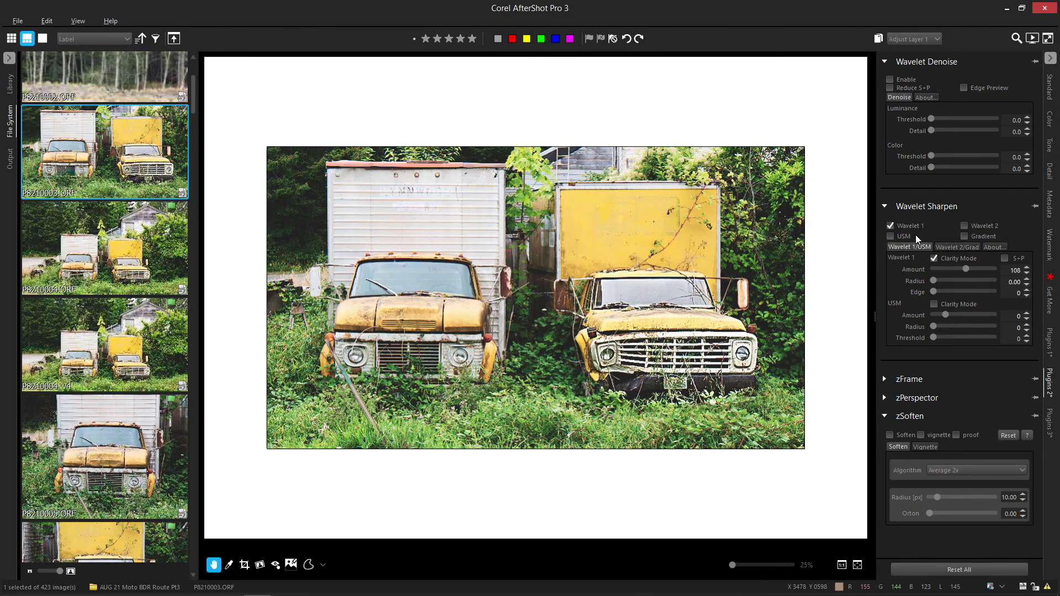
left_click(948, 247)
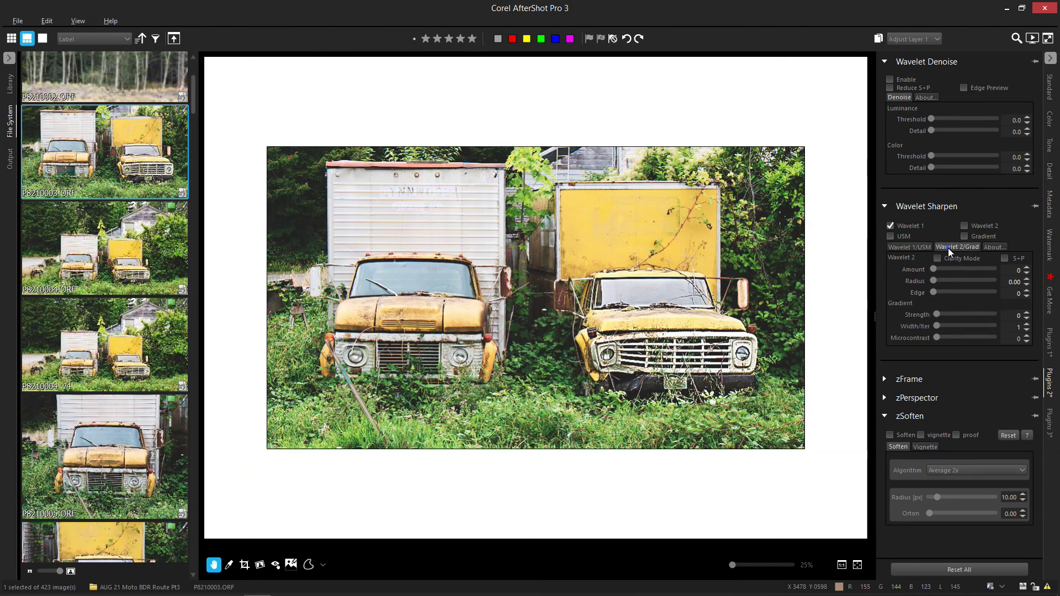
left_click(921, 248)
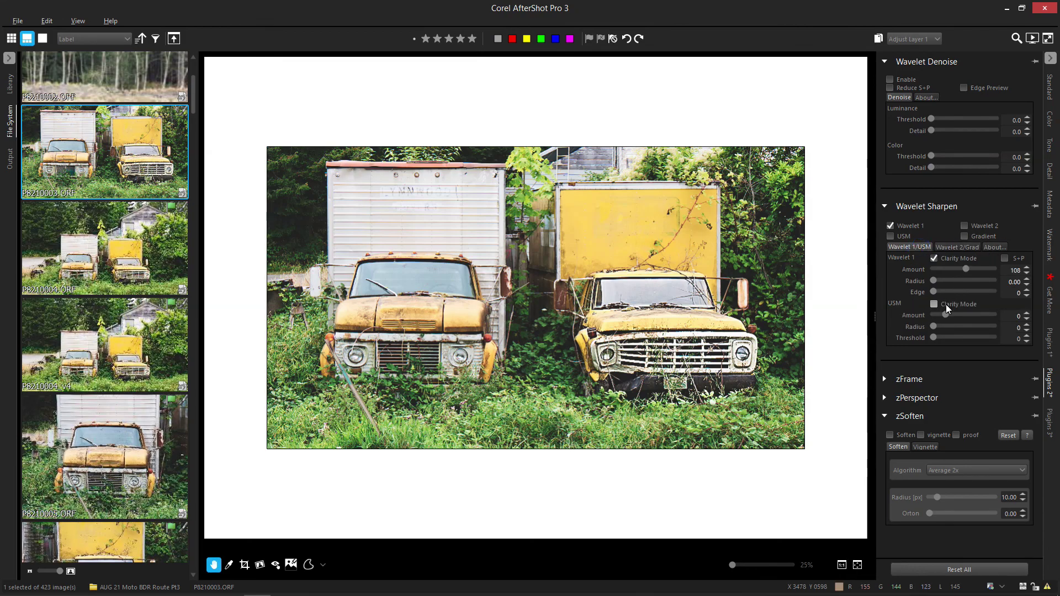